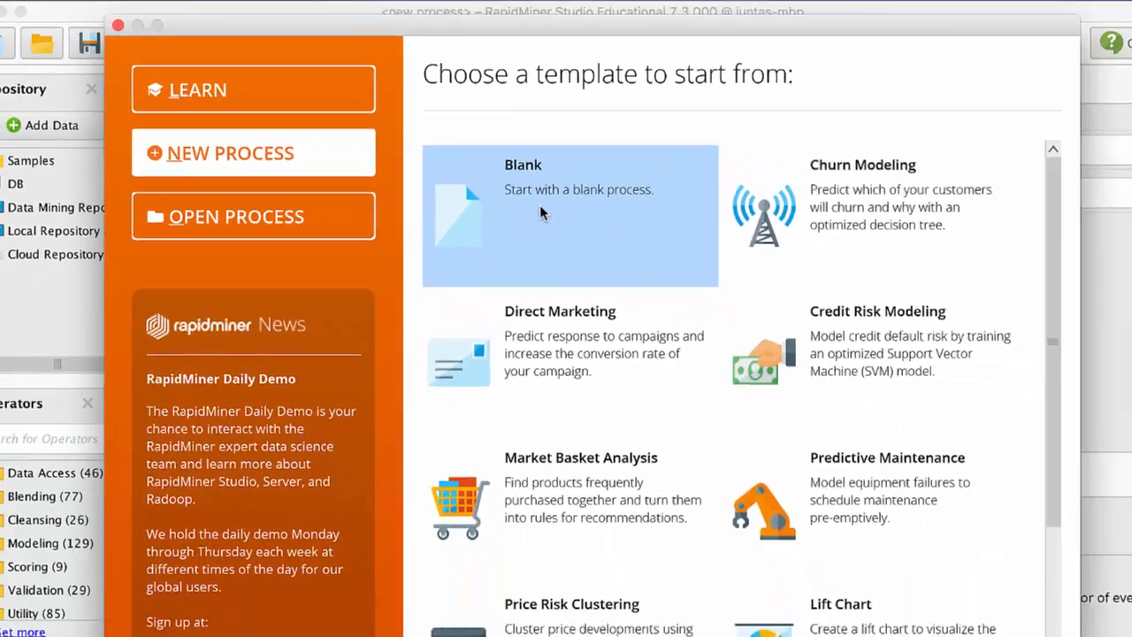
# Start a new process from the Blank template.
pyautogui.click(650, 292)
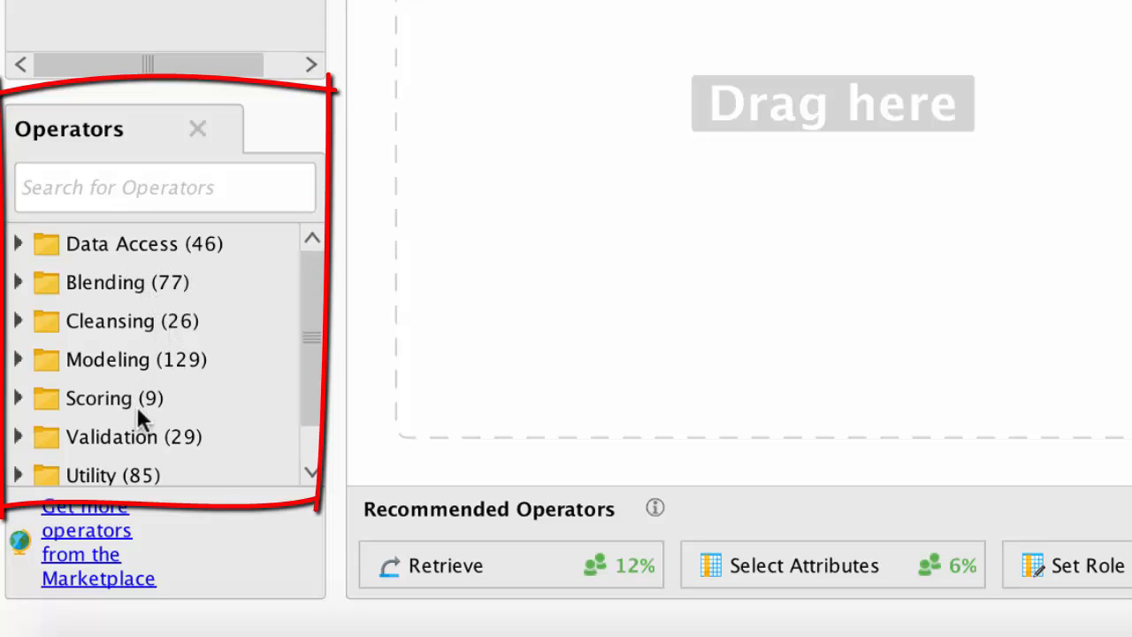
# Look over the available operator groups, the Results view and the help text for the root process.
pyautogui.moveTo(326, 375); pyautogui.dragTo(321, 449)
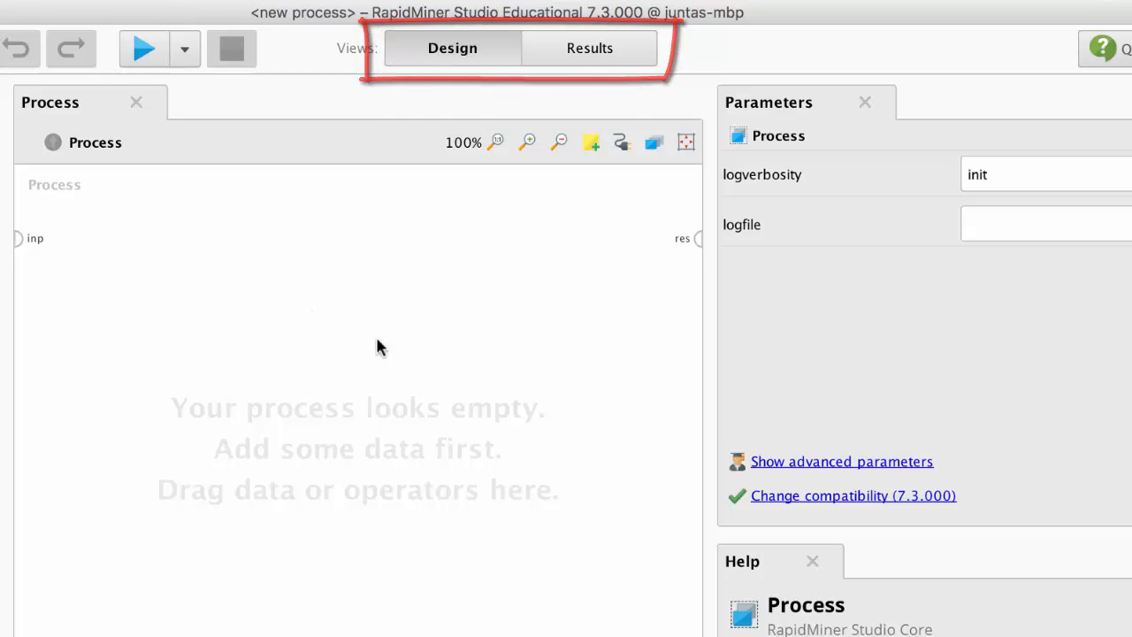
pyautogui.click(601, 51)
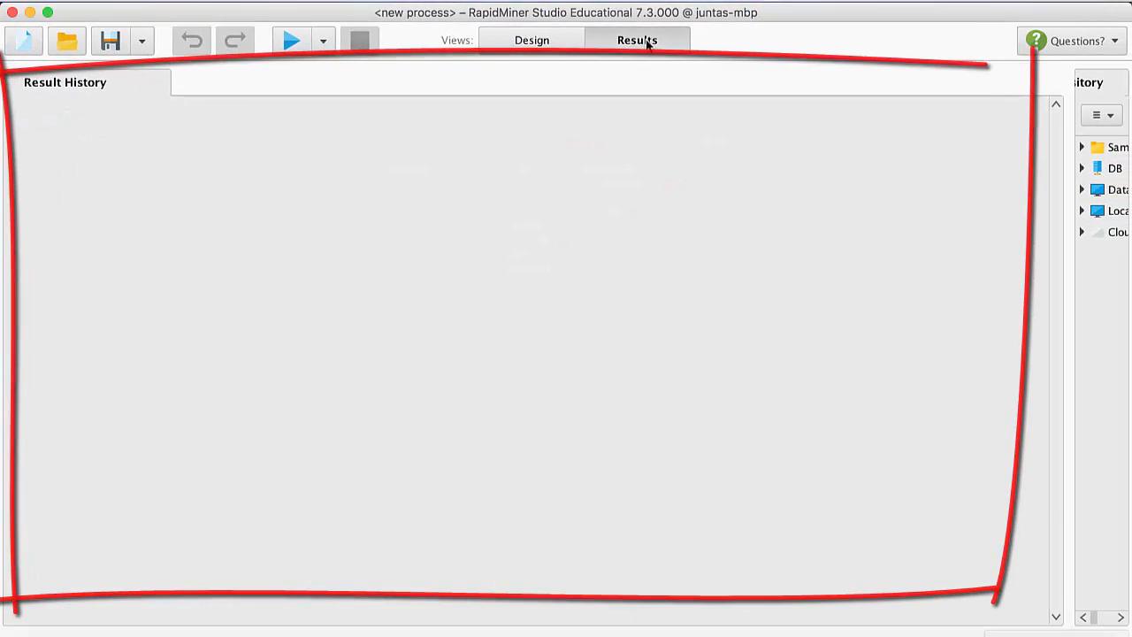
pyautogui.click(531, 45)
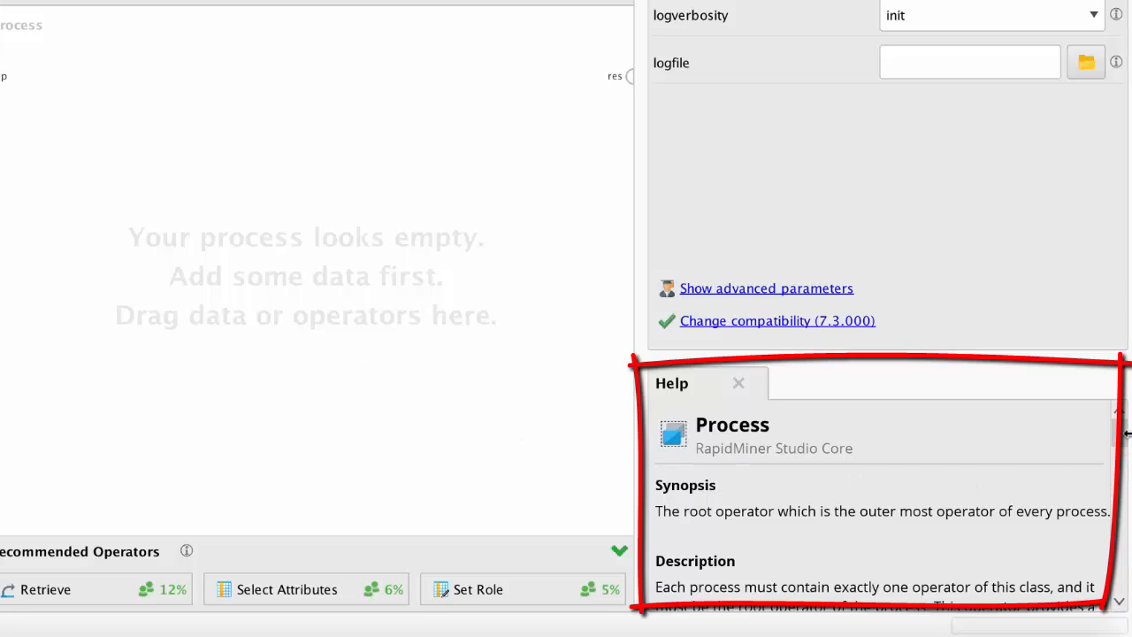
pyautogui.moveTo(1118, 432)
pyautogui.mouseDown()
pyautogui.moveTo(1119, 510)
pyautogui.moveTo(1120, 500)
pyautogui.mouseUp()
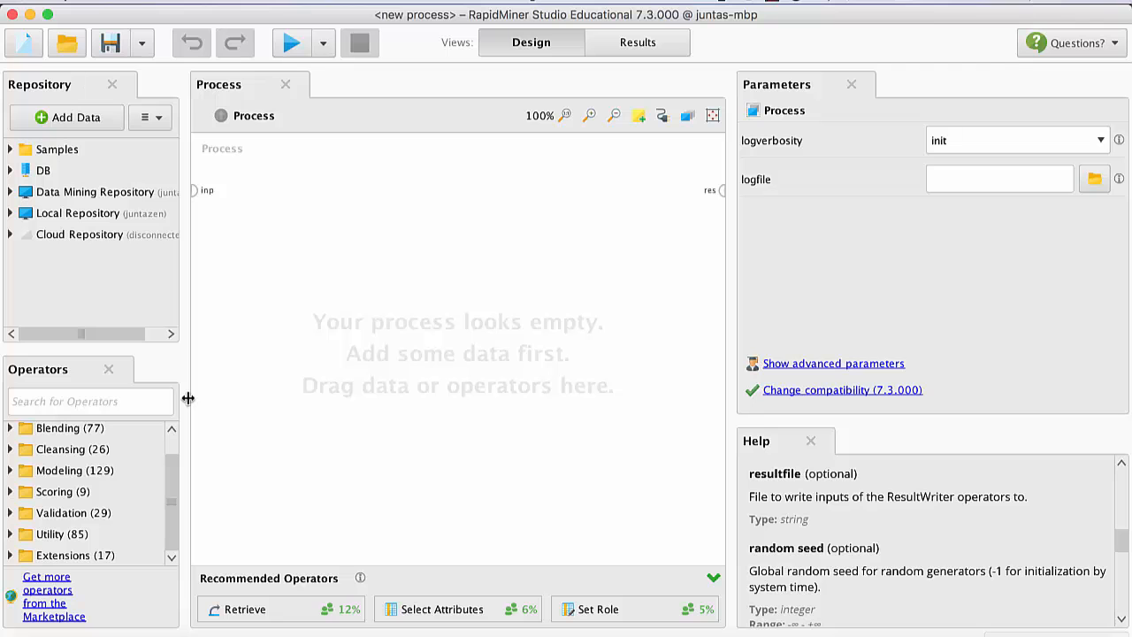
# Add the Retrieve operator from the Data Access group to the process, placing it near the top of the canvas.
pyautogui.moveTo(188, 398); pyautogui.dragTo(212, 397)
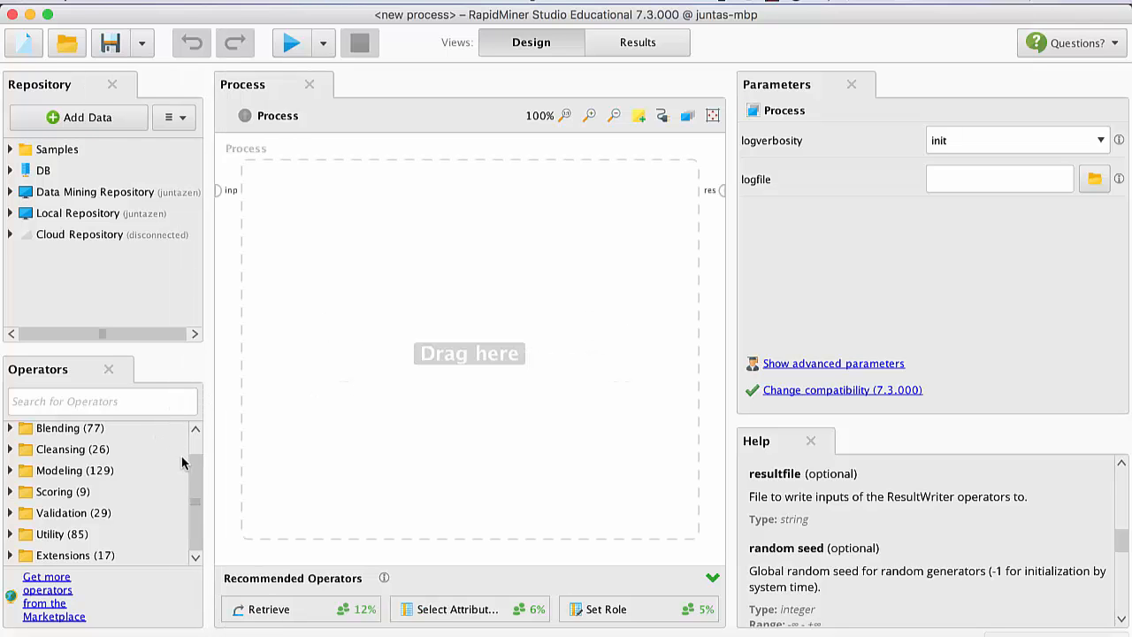
pyautogui.moveTo(192, 467); pyautogui.dragTo(197, 430)
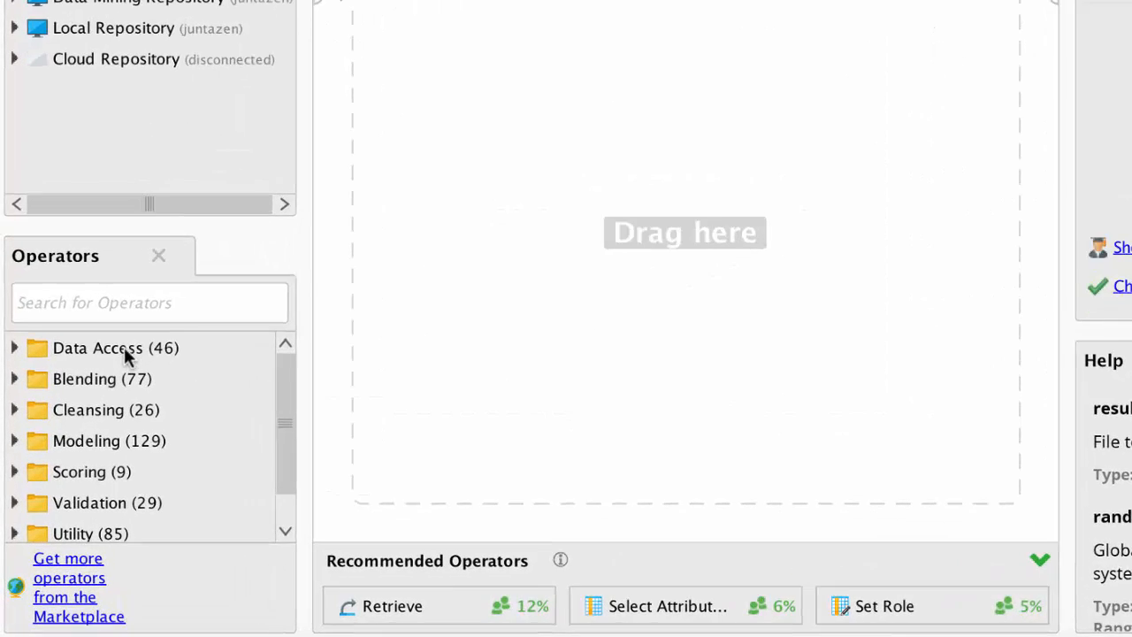
pyautogui.click(121, 350)
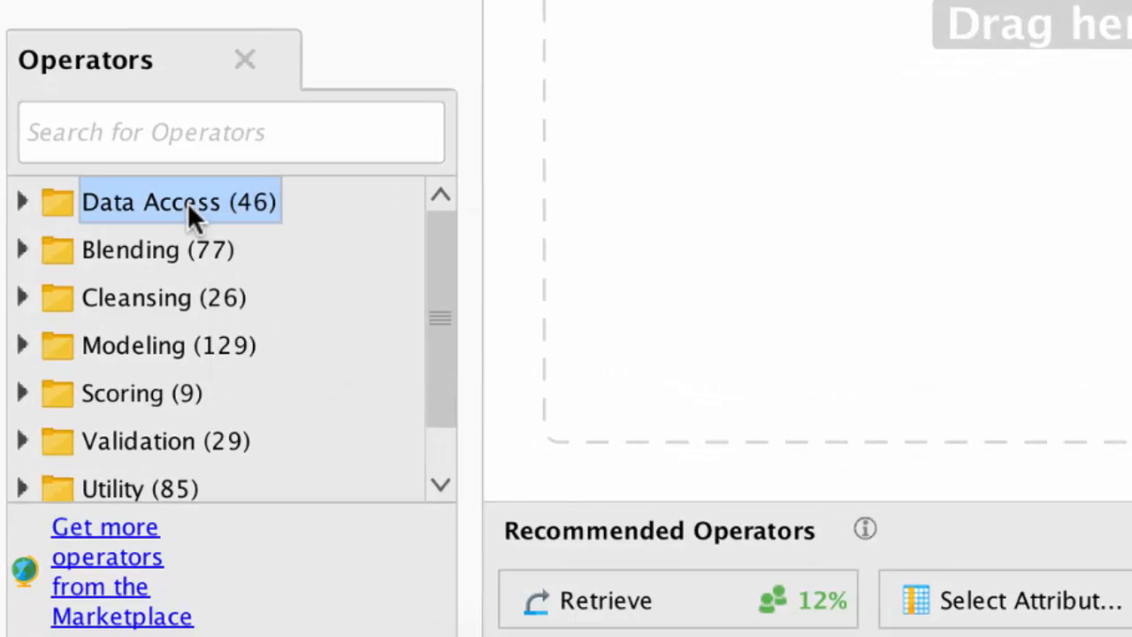
pyautogui.doubleClick(187, 202)
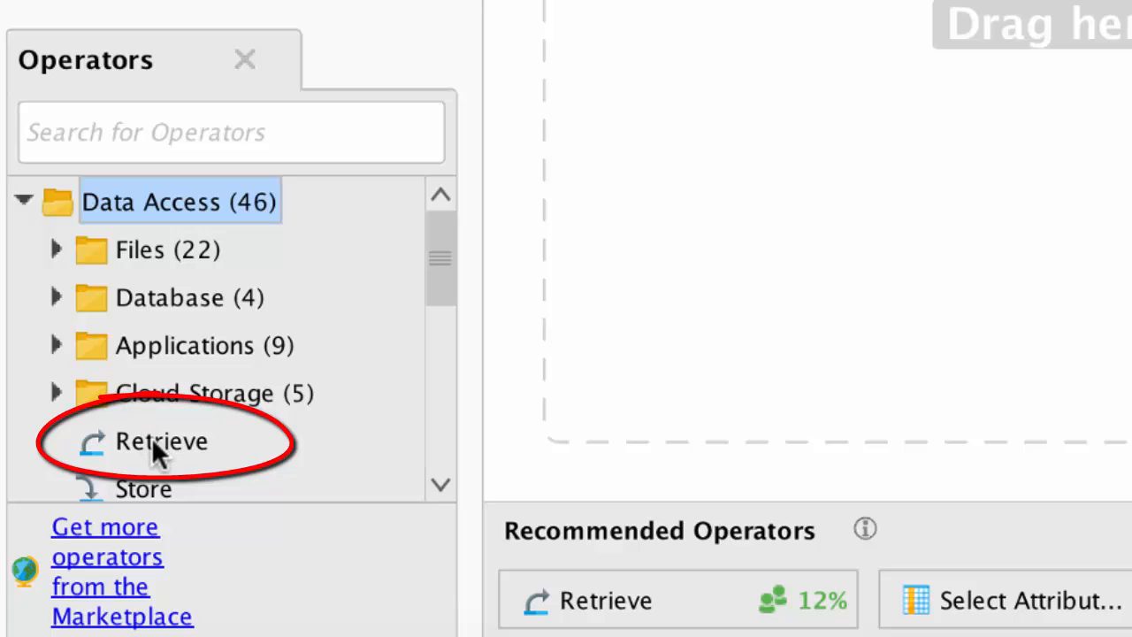
pyautogui.moveTo(154, 442)
pyautogui.mouseDown()
pyautogui.moveTo(151, 462)
pyautogui.moveTo(404, 270)
pyautogui.moveTo(491, 277)
pyautogui.mouseUp()
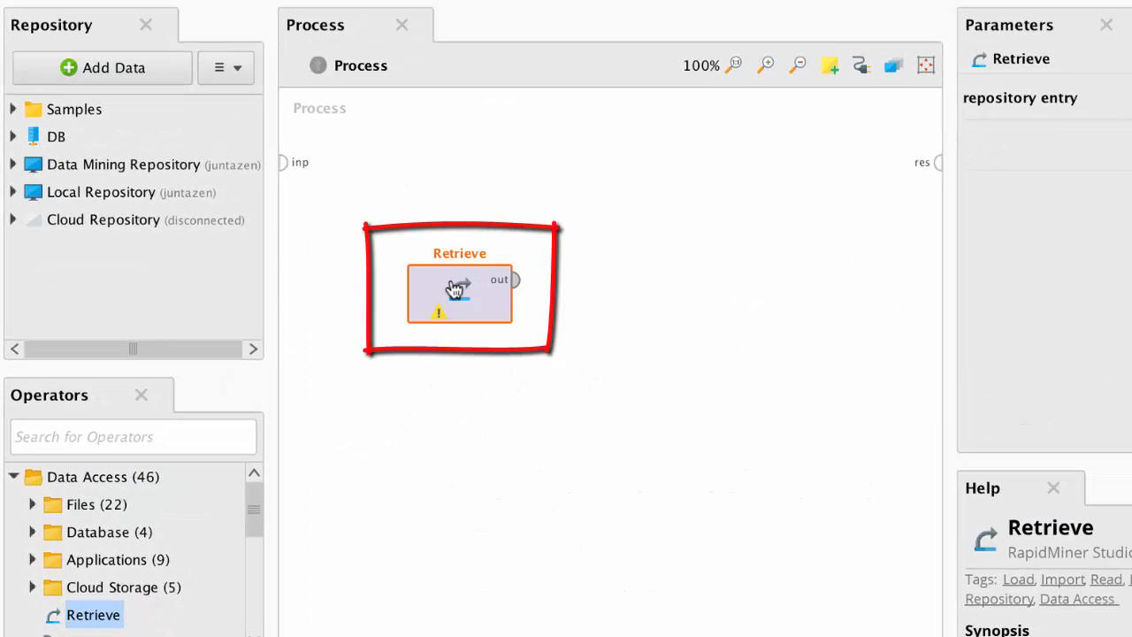
pyautogui.moveTo(458, 271); pyautogui.dragTo(507, 172)
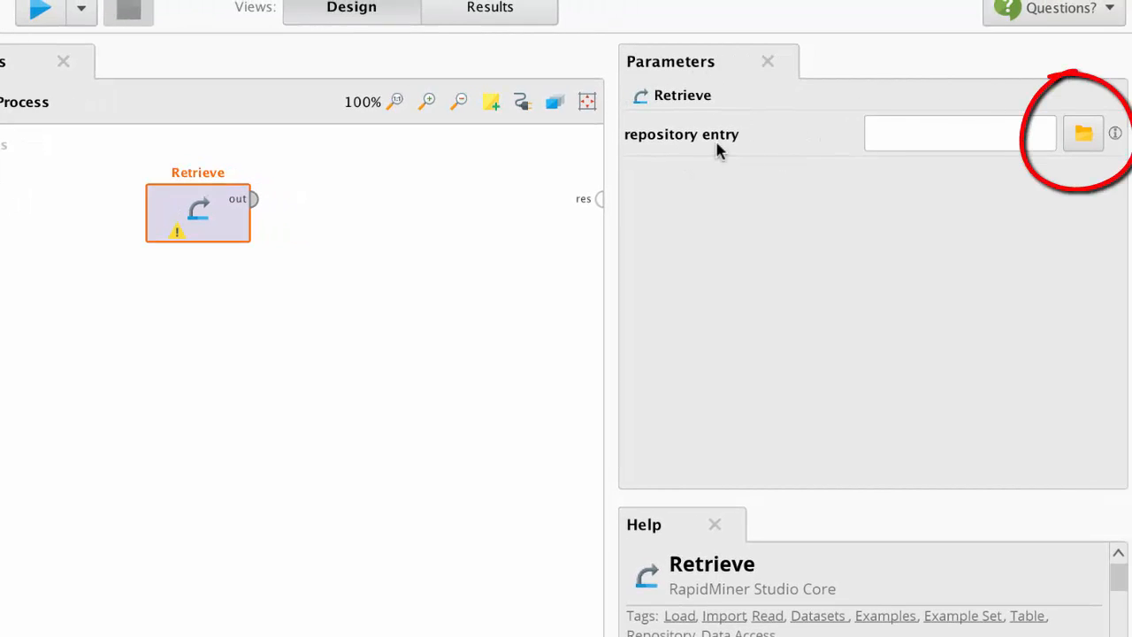
# Set the Retrieve operator's repository entry to the Titanic data set in Samples/data.
pyautogui.click(1080, 139)
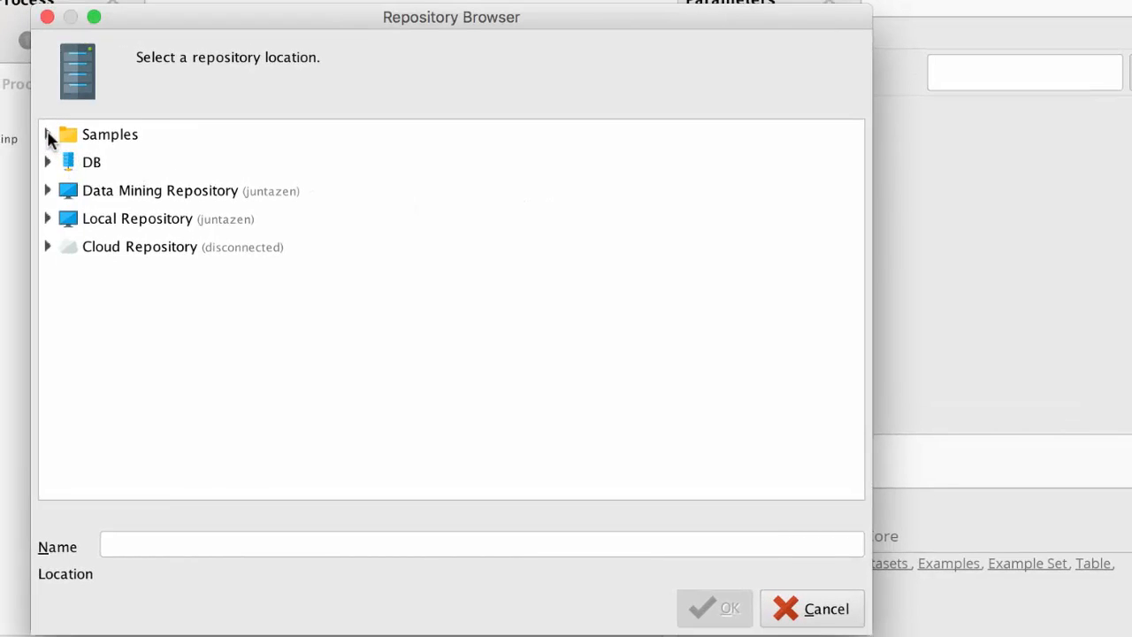
pyautogui.click(48, 134)
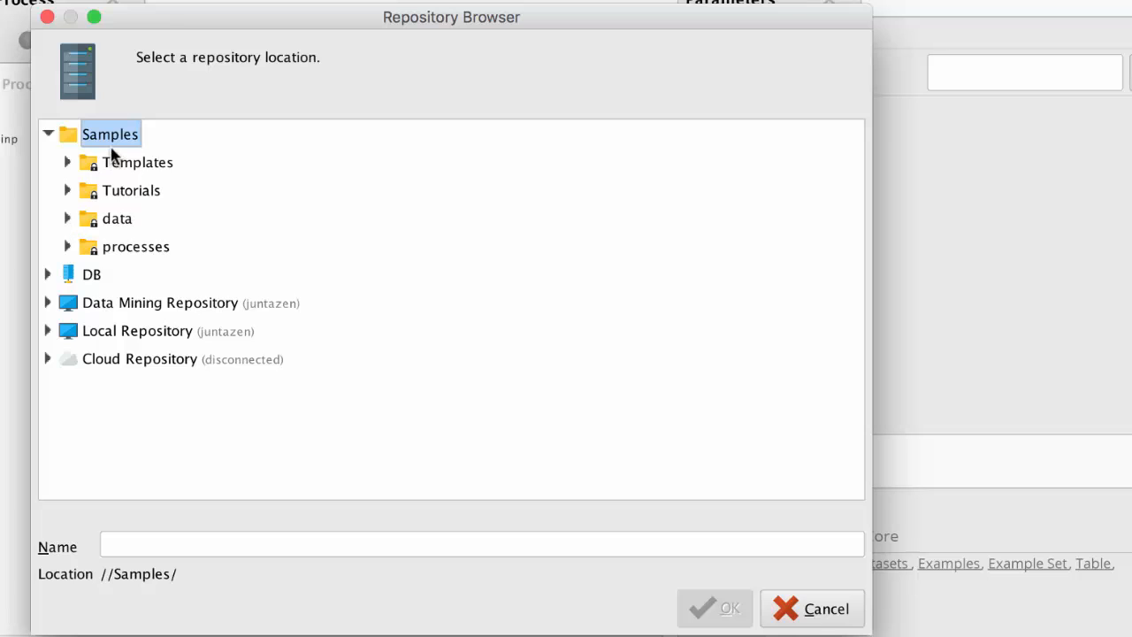
pyautogui.click(67, 217)
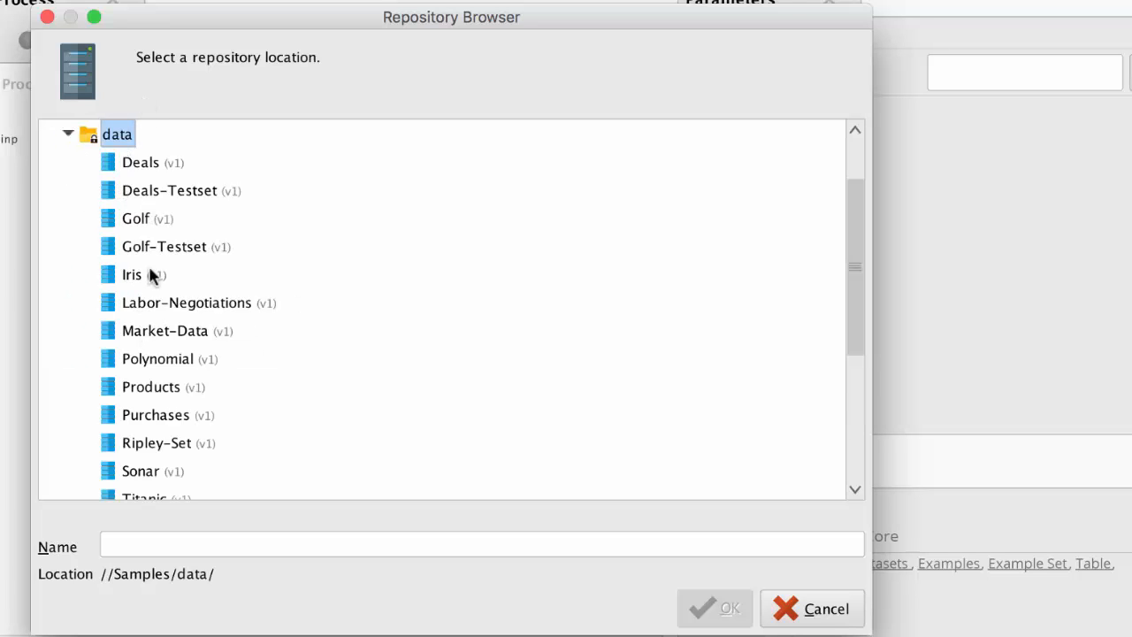
pyautogui.moveTo(149, 336)
pyautogui.moveTo(844, 281); pyautogui.dragTo(845, 349)
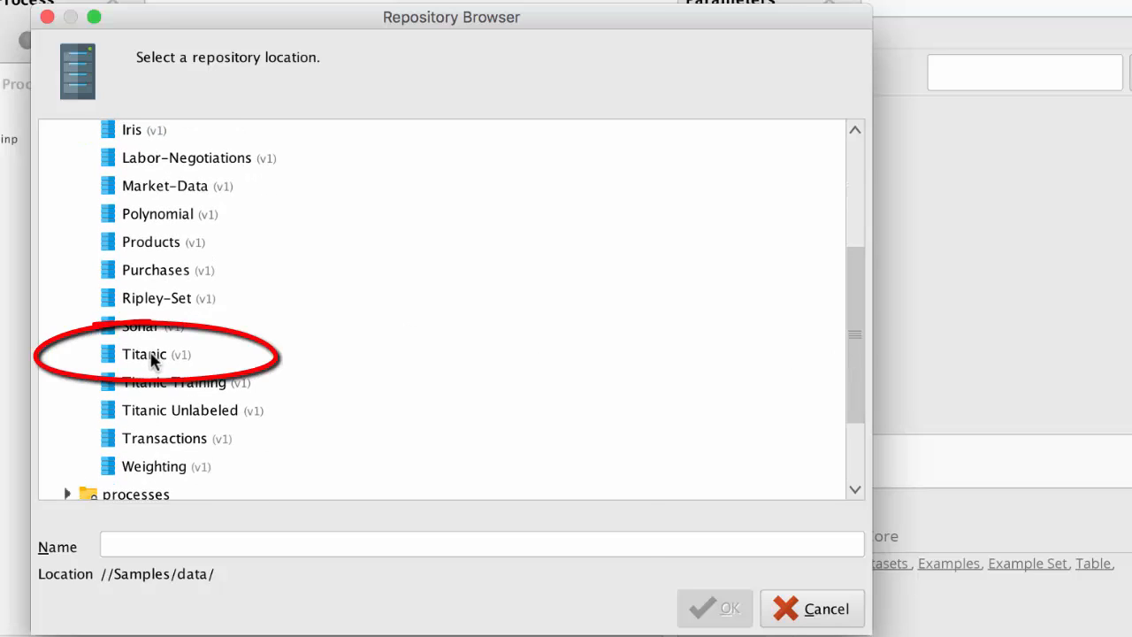
pyautogui.moveTo(150, 352)
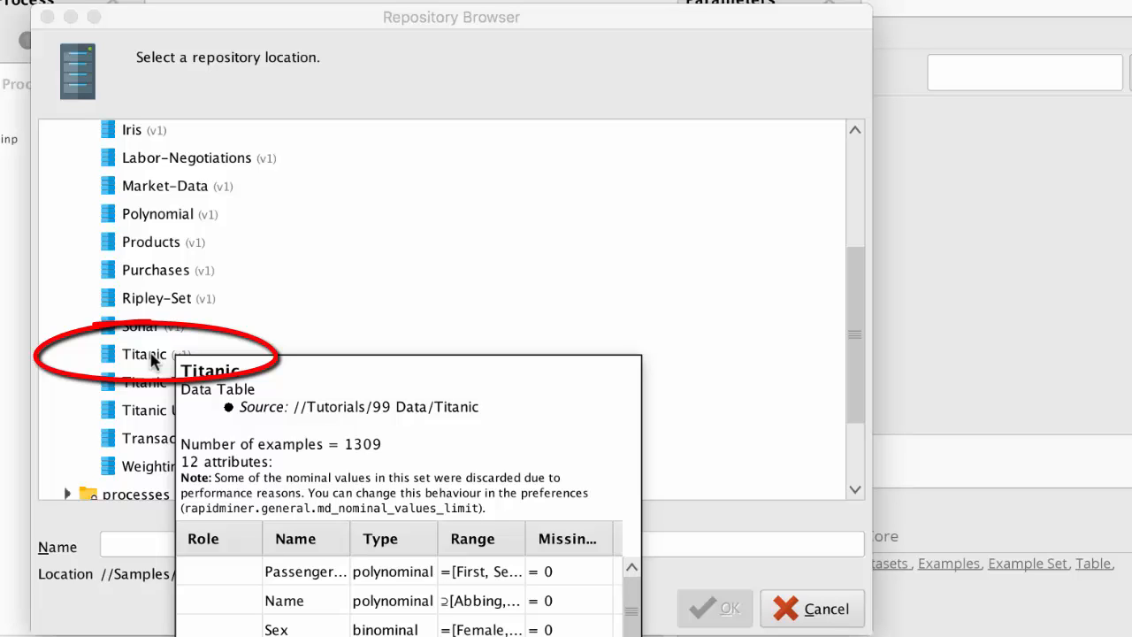
pyautogui.click(150, 354)
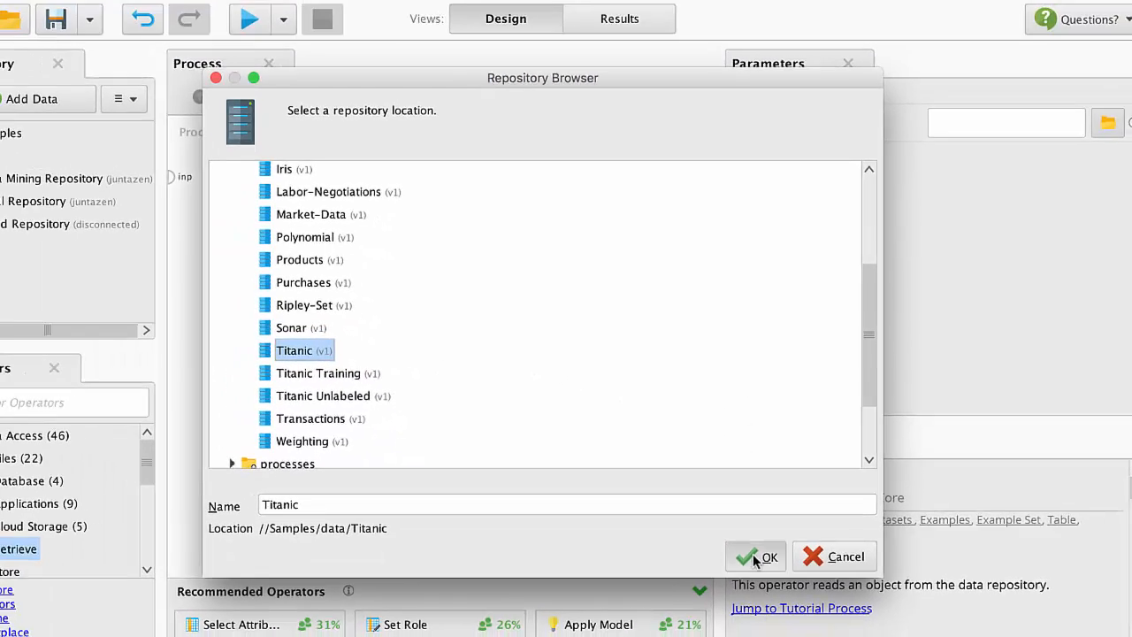
pyautogui.click(715, 608)
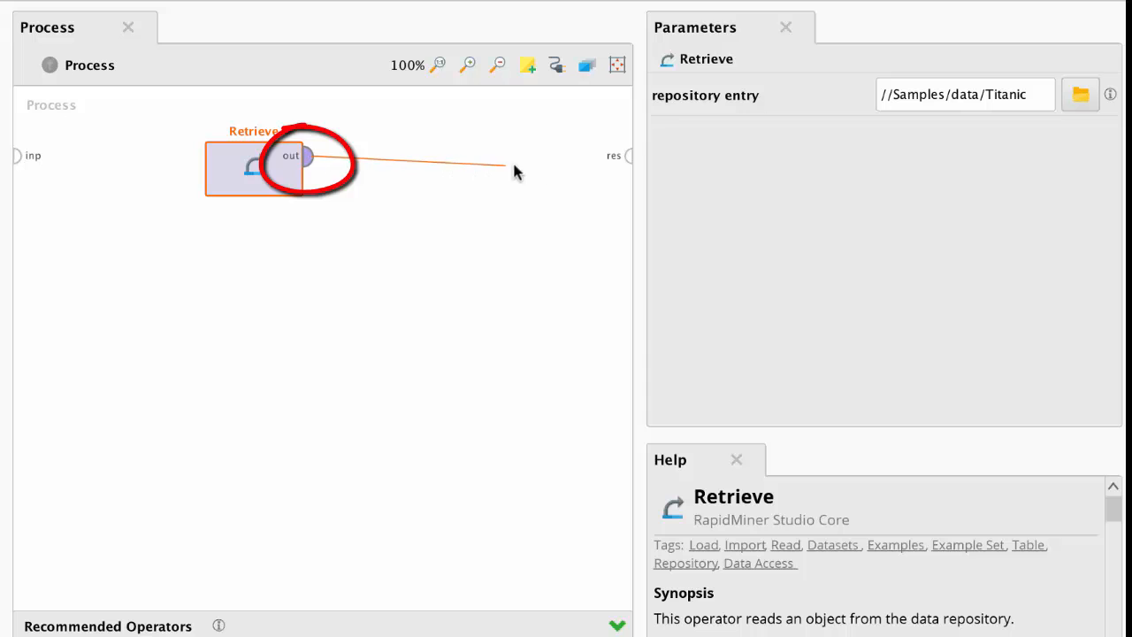
# Connect the Retrieve operator's output to the process result port and run the process.
pyautogui.moveTo(513, 165); pyautogui.dragTo(628, 159)
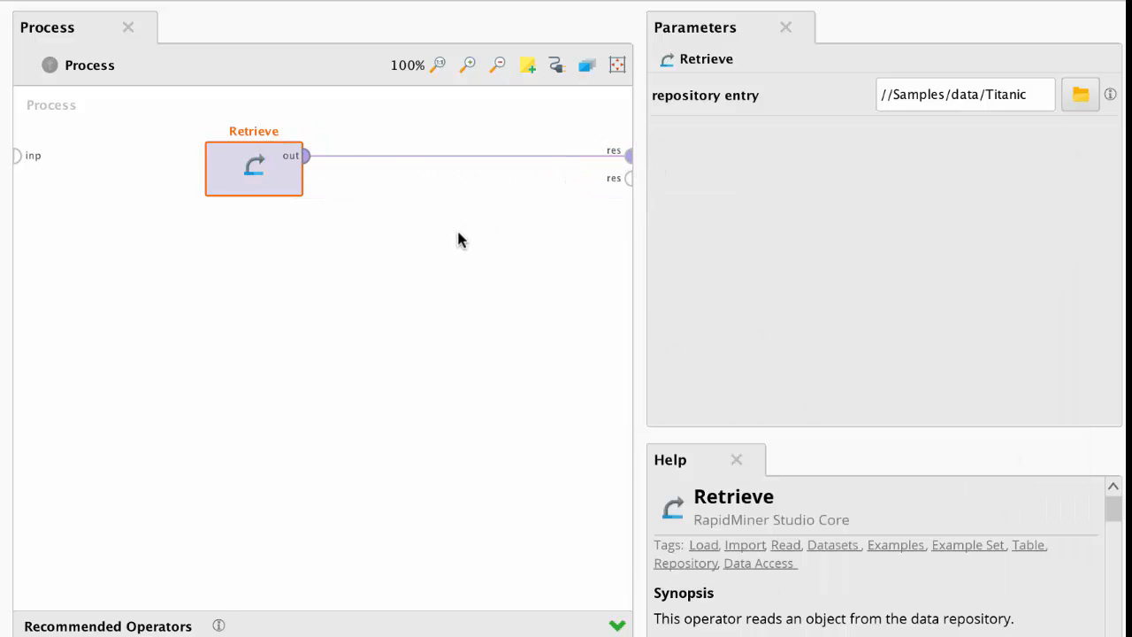
pyautogui.click(227, 118)
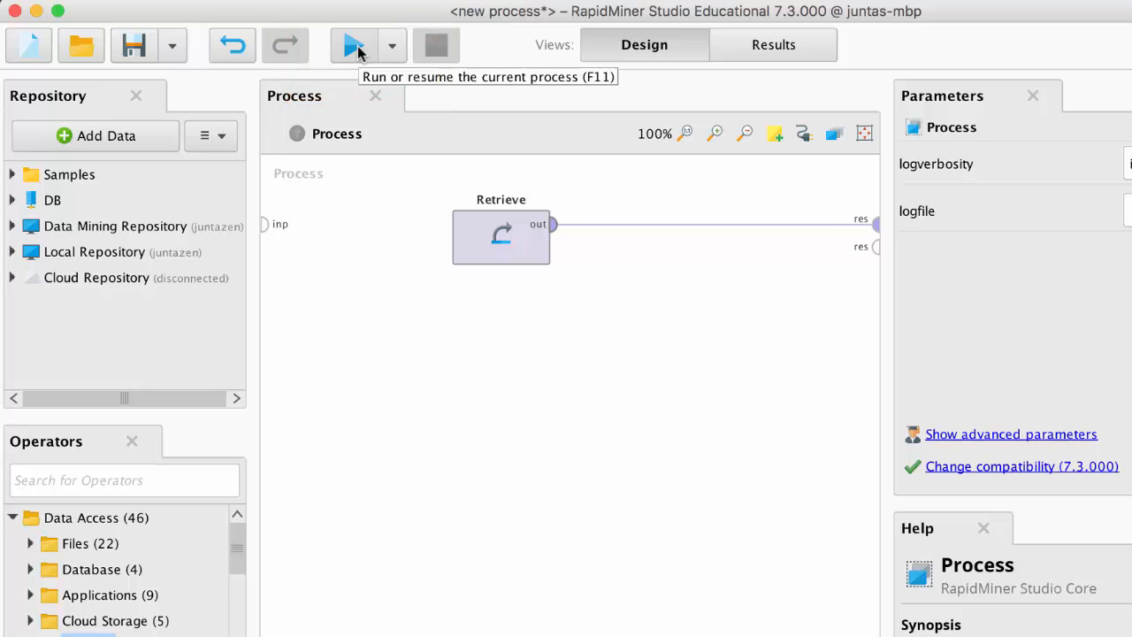
pyautogui.click(355, 48)
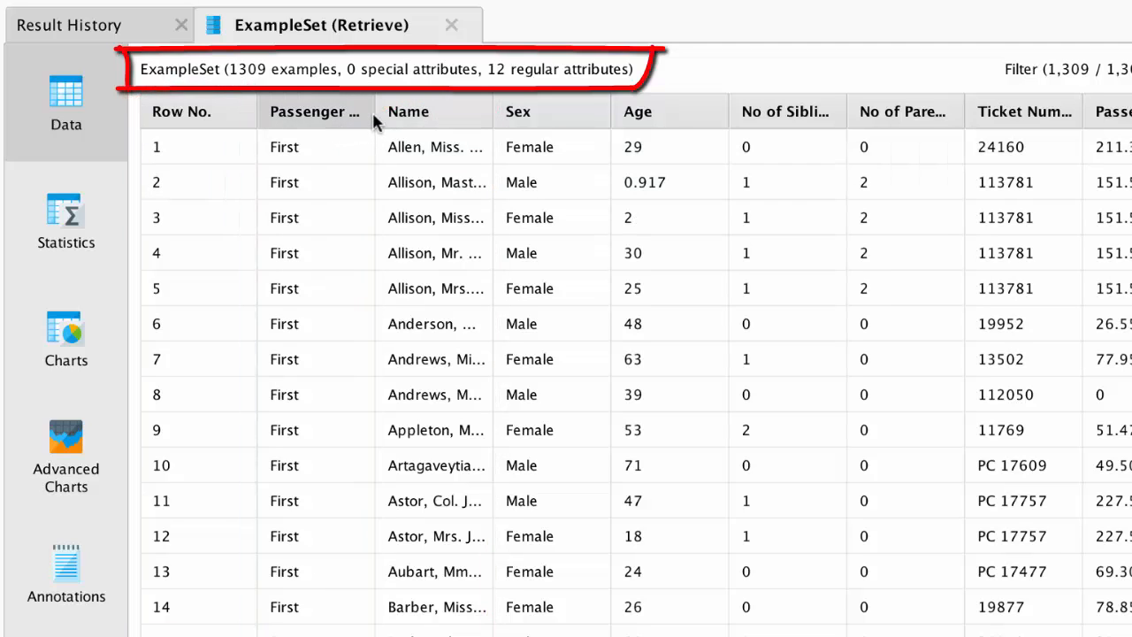
# Widen the Passenger Class column, and examine the missing values of all attributes in the data set's statistics.
pyautogui.moveTo(376, 122); pyautogui.dragTo(419, 122)
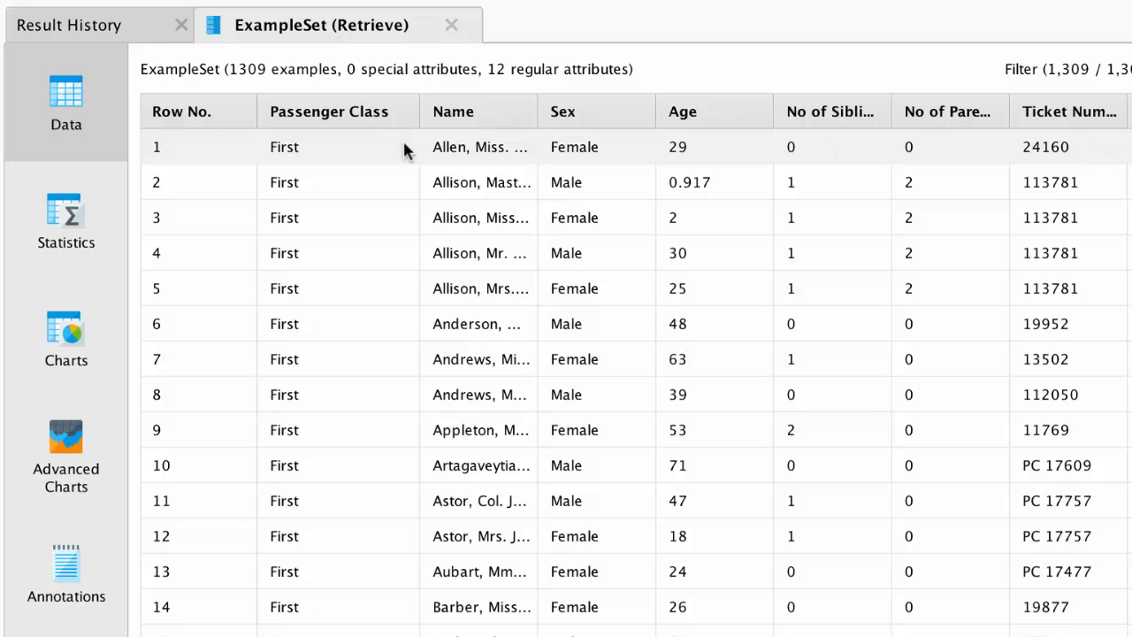
pyautogui.click(82, 231)
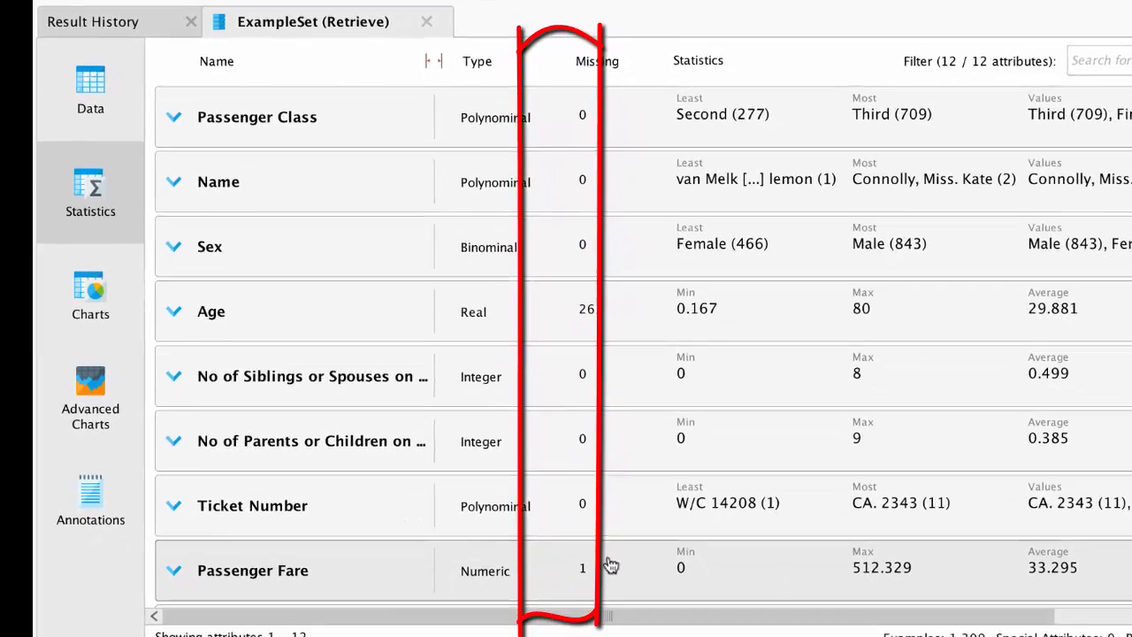
pyautogui.click(455, 568)
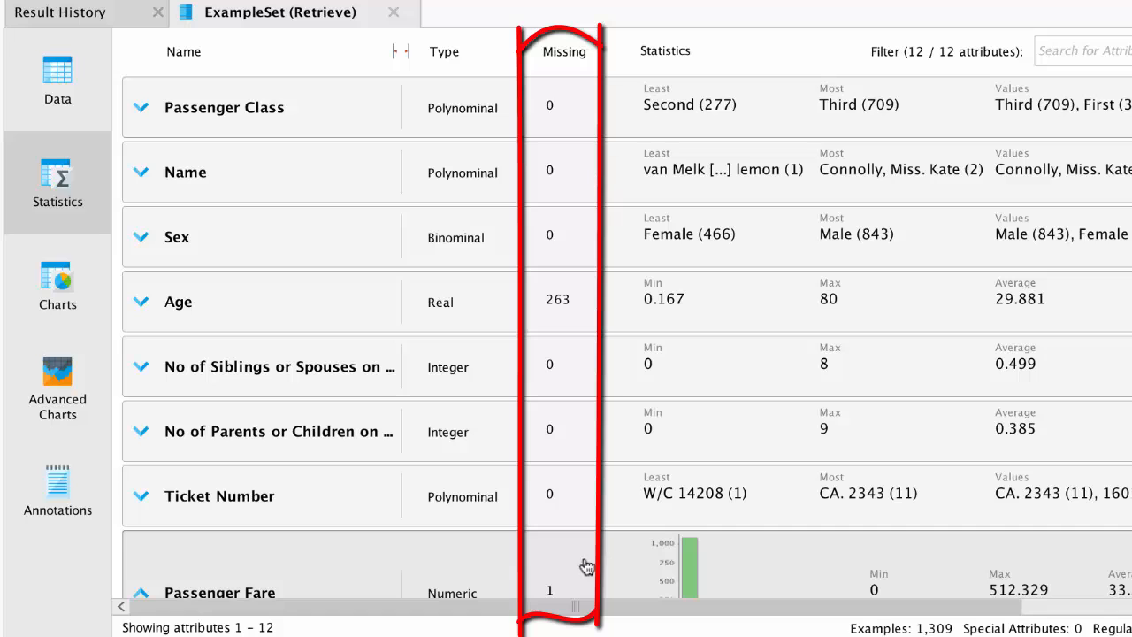
pyautogui.click(633, 566)
pyautogui.scroll(-4, 633, 566)
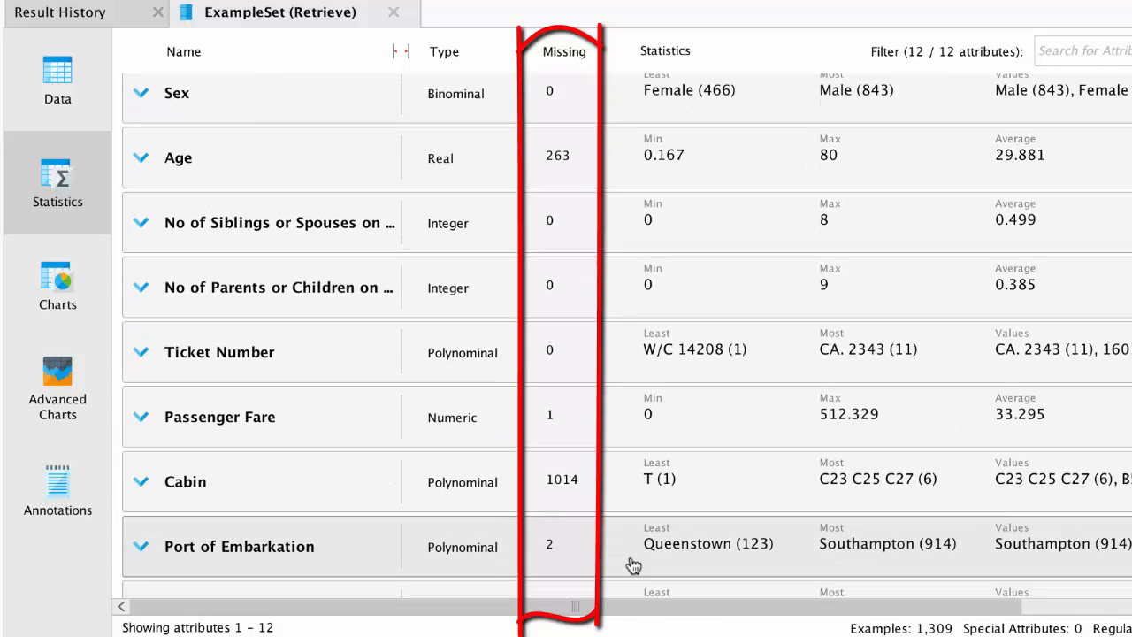
pyautogui.scroll(-2, 581, 495)
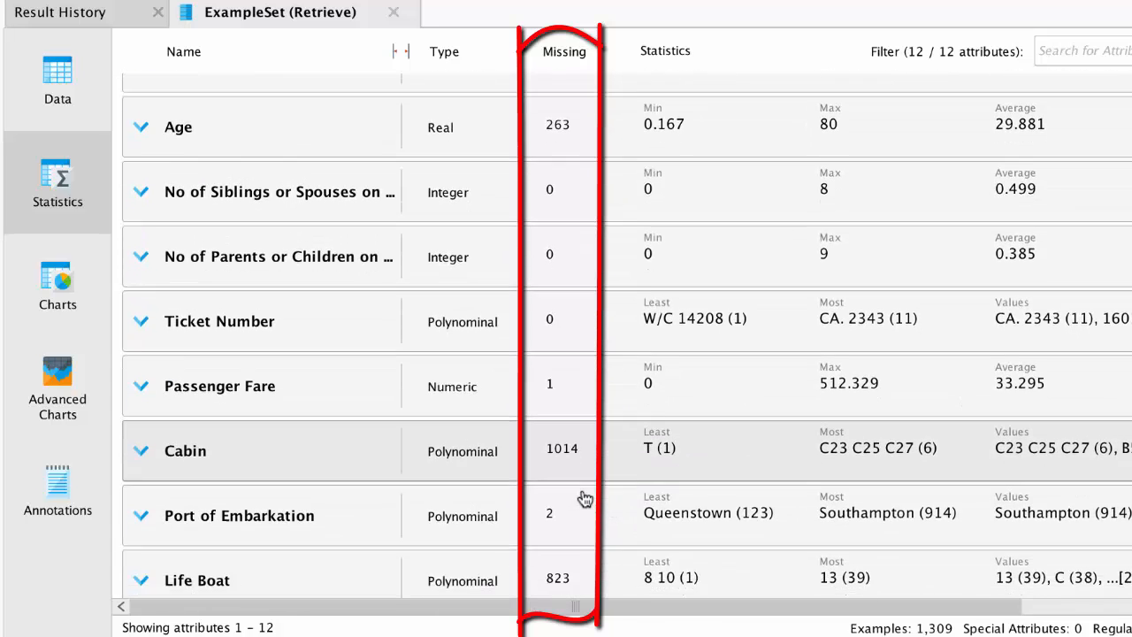
pyautogui.scroll(-1, 582, 497)
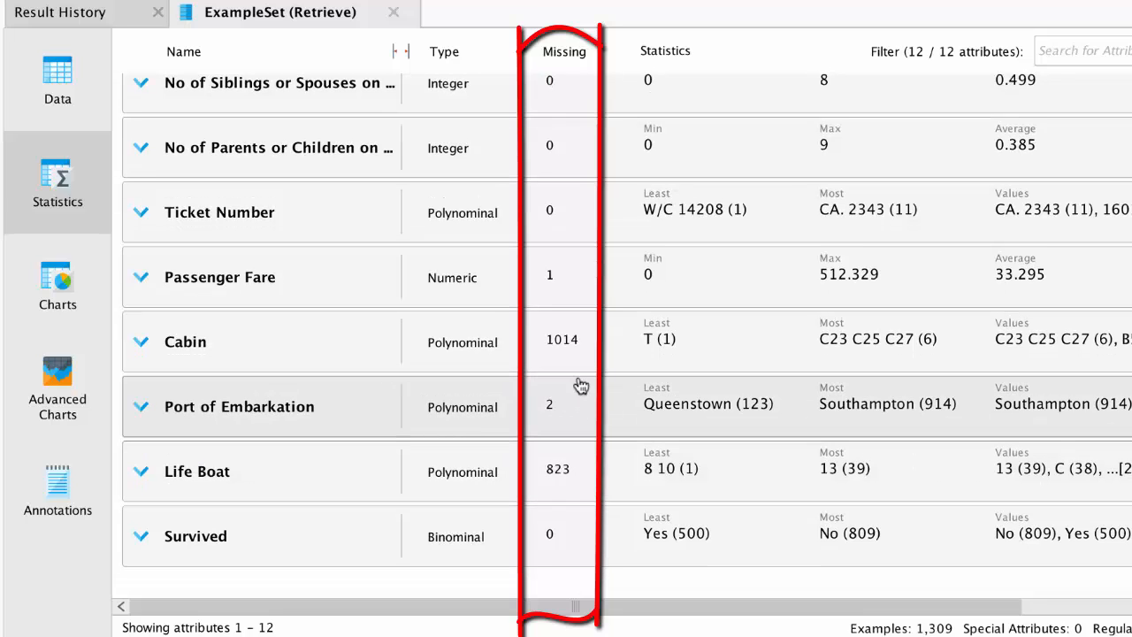
pyautogui.scroll(4, 579, 385)
pyautogui.scroll(1, 580, 386)
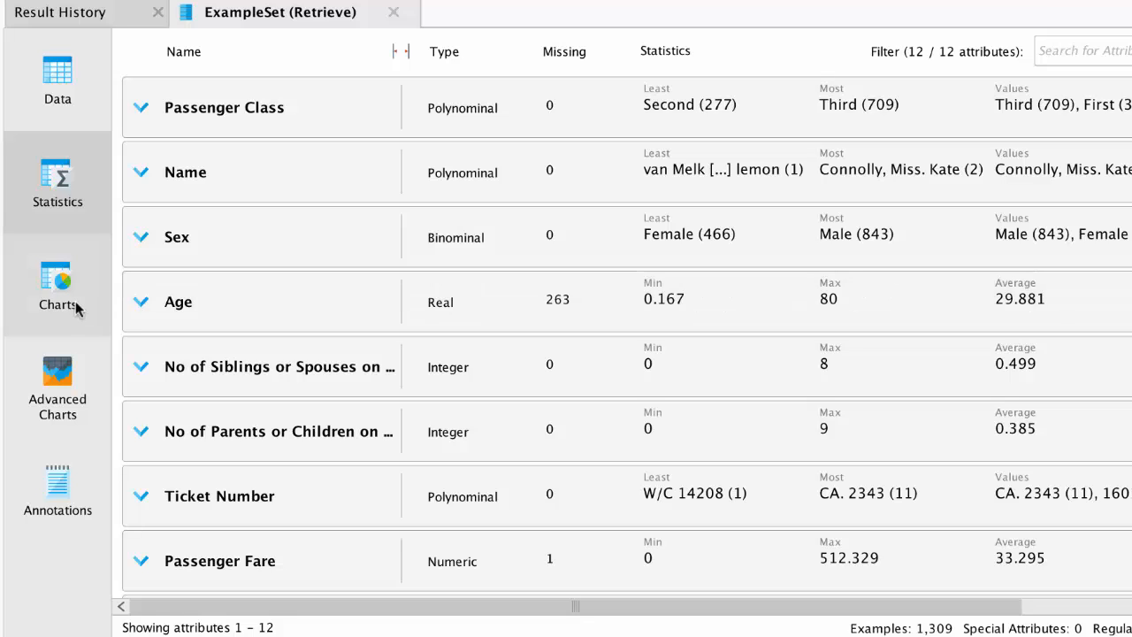
# Chart the Titanic data in the Scatter style with Age on the x-axis.
pyautogui.click(76, 307)
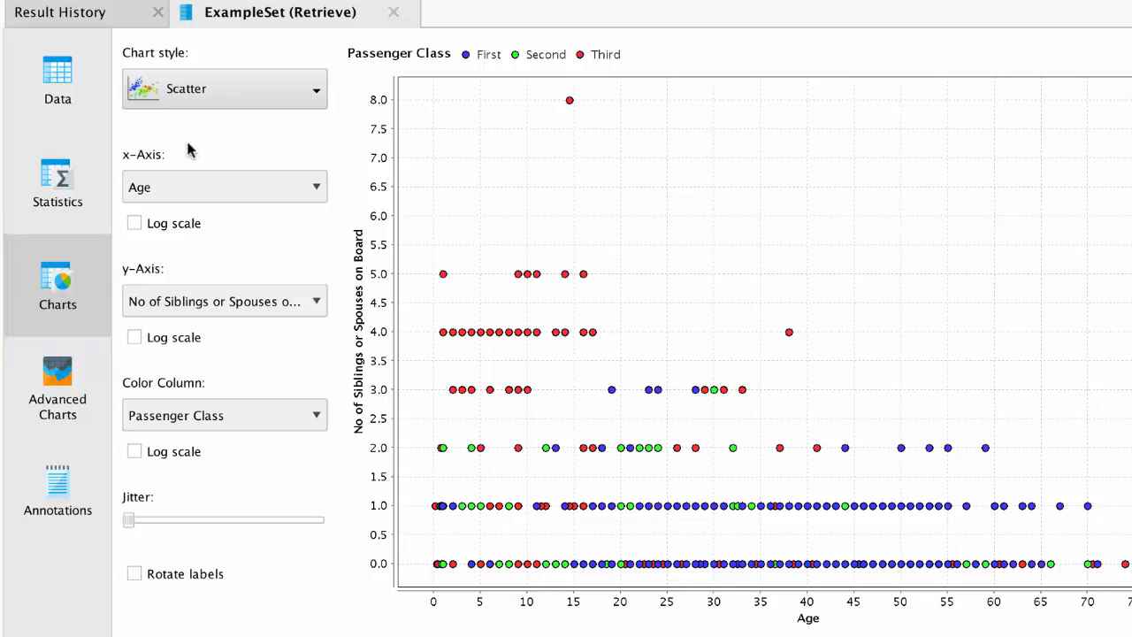
pyautogui.click(185, 95)
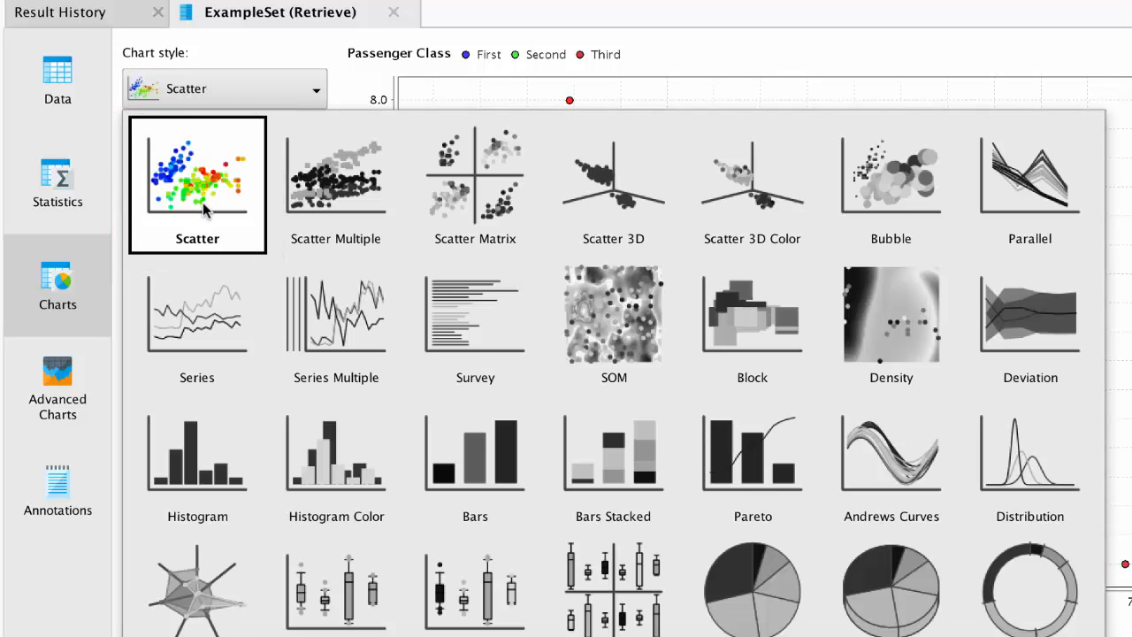
pyautogui.click(206, 211)
pyautogui.click(209, 193)
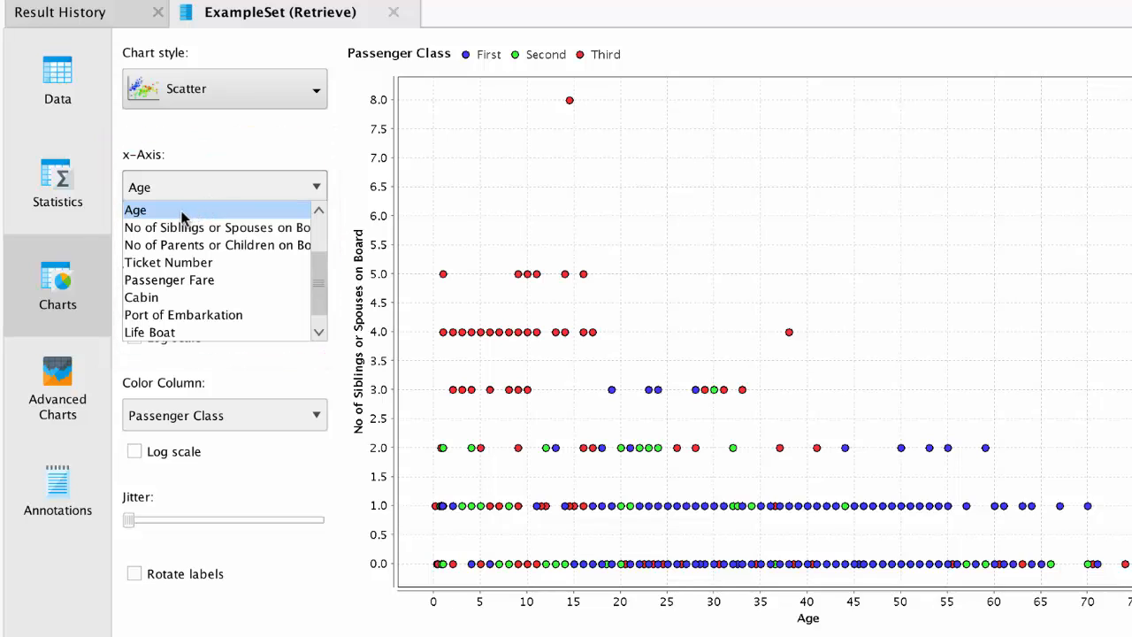
pyautogui.click(183, 211)
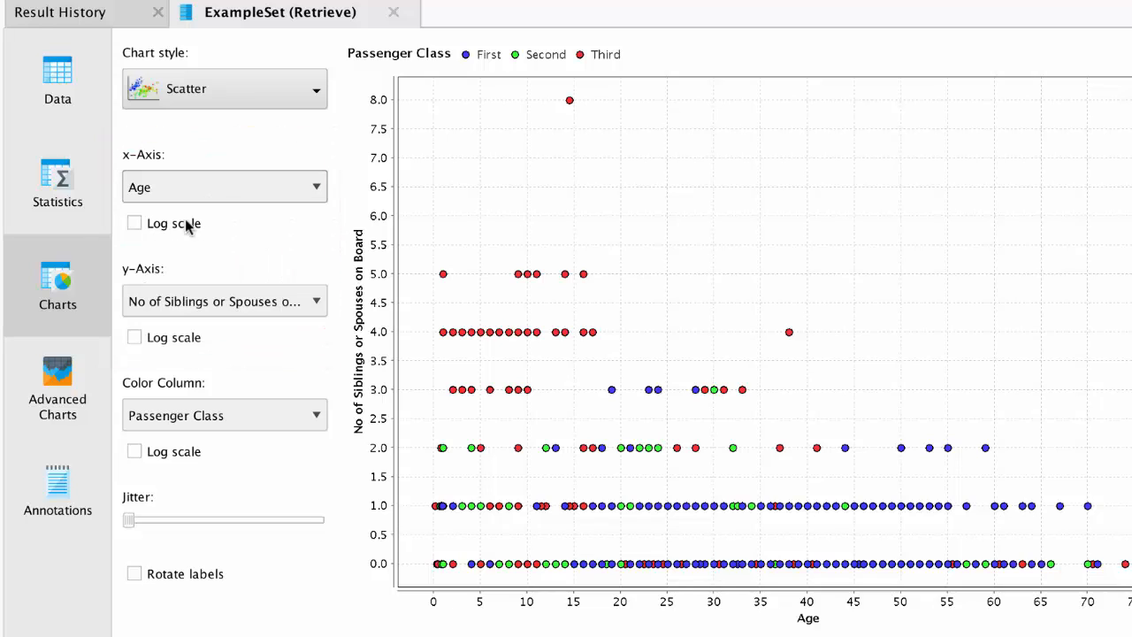
# Set the scatter chart's y-axis to Cabin and raise the jitter to its maximum.
pyautogui.click(199, 306)
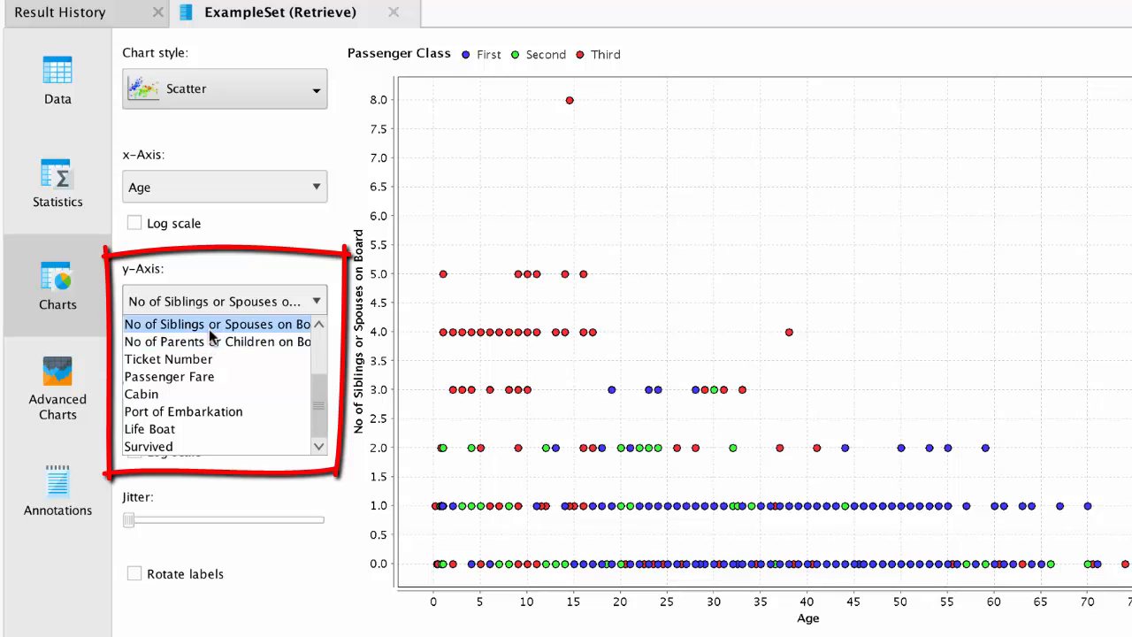
pyautogui.click(183, 397)
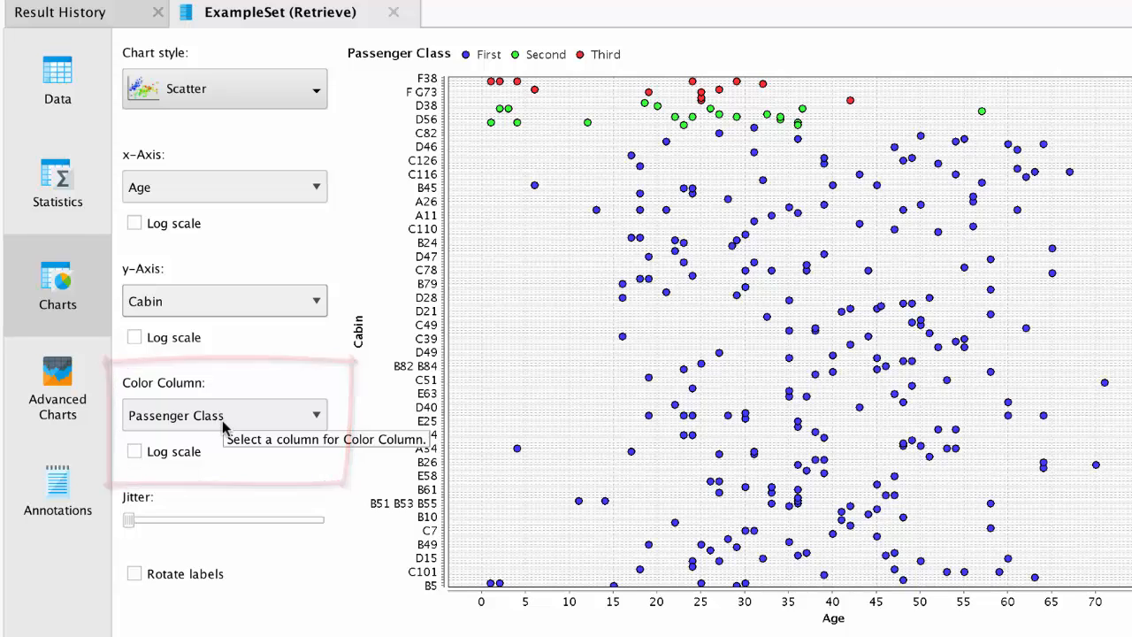
pyautogui.moveTo(126, 516); pyautogui.dragTo(168, 521)
pyautogui.moveTo(197, 520); pyautogui.dragTo(319, 522)
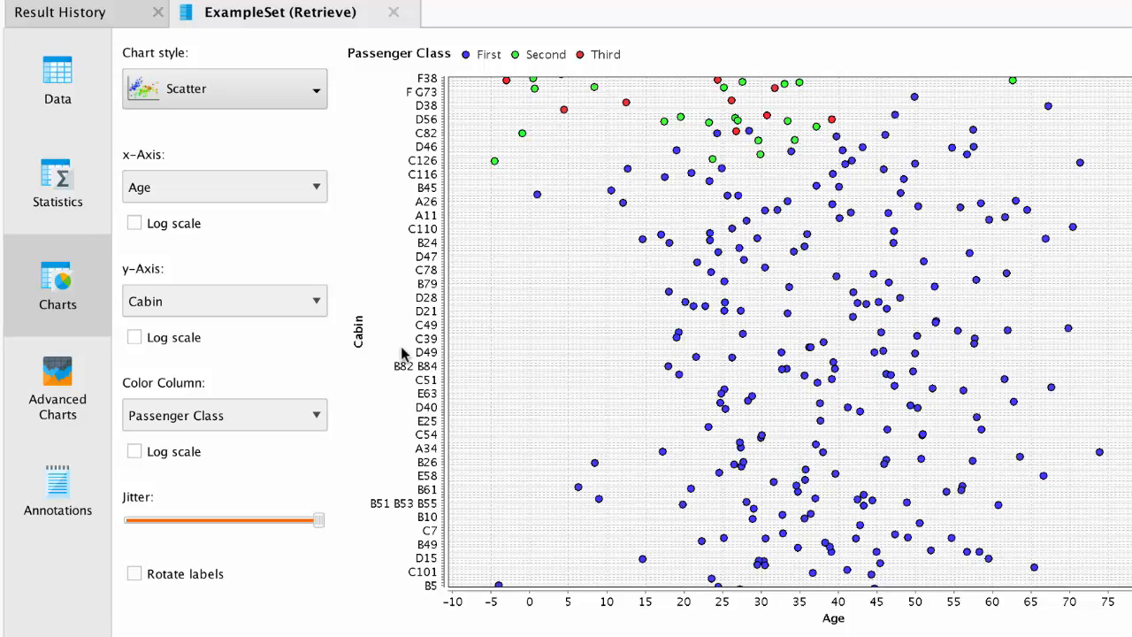
# Look at the Titanic result's advanced chart configuration and its annotations, and return to the process design.
pyautogui.click(58, 401)
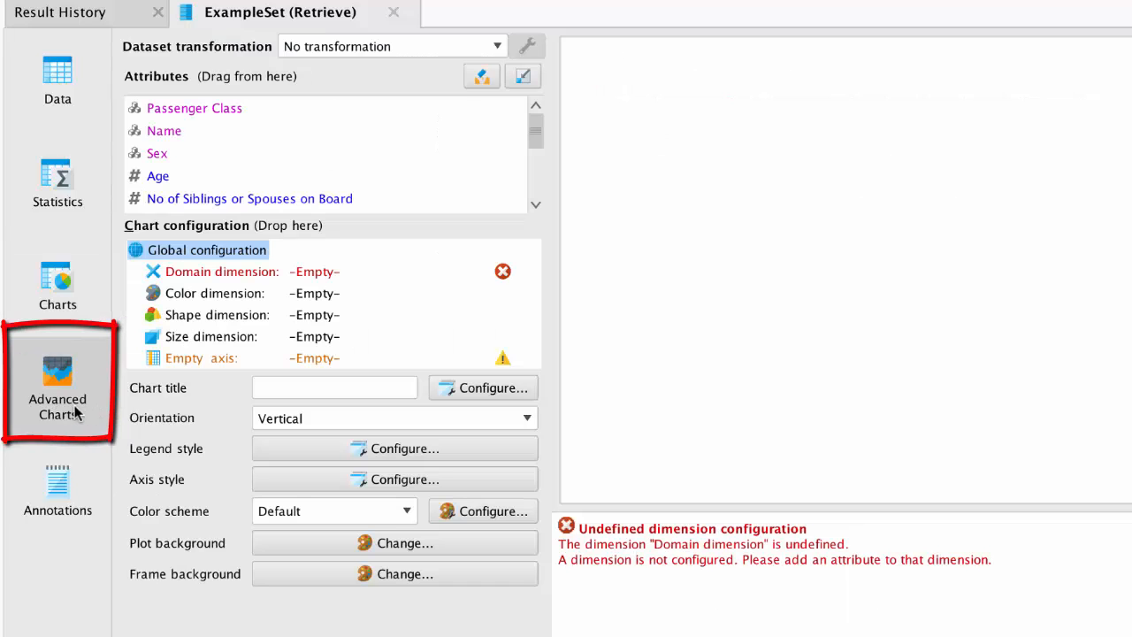
pyautogui.click(65, 488)
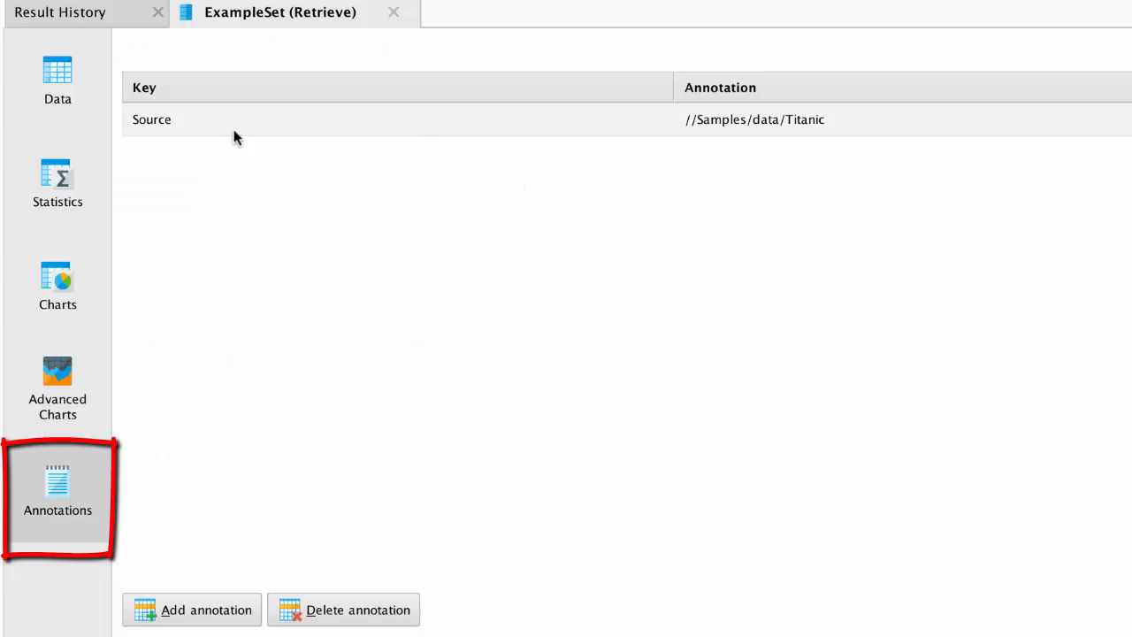
pyautogui.click(574, 11)
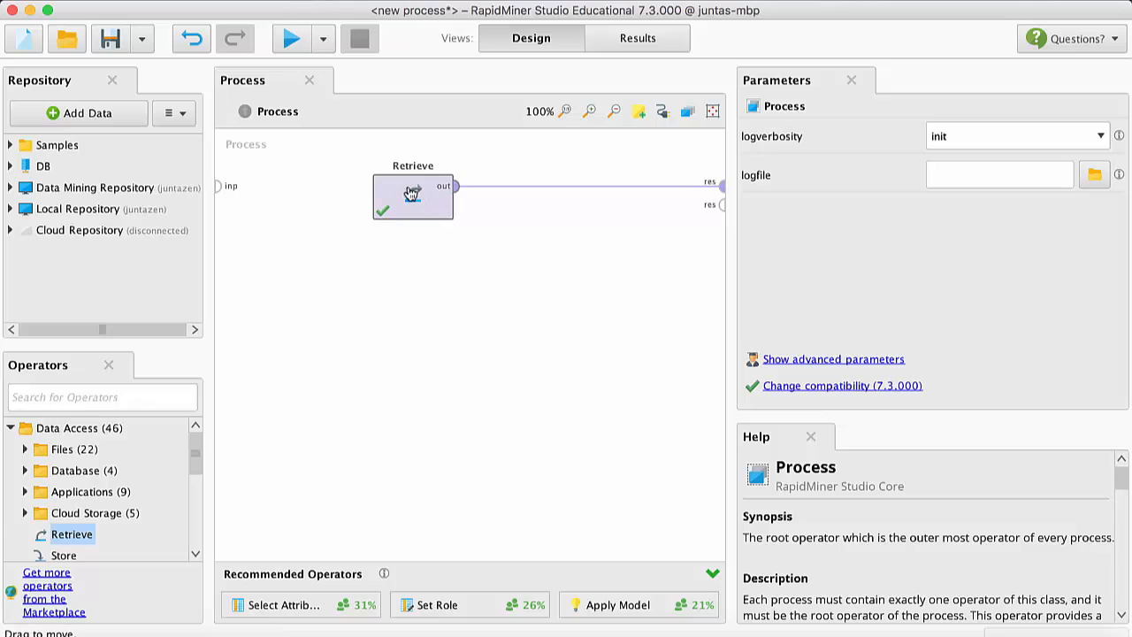
# Read the Retrieve operator's help, from the synopsis through the repository entry parameter to the tutorial process.
pyautogui.click(419, 198)
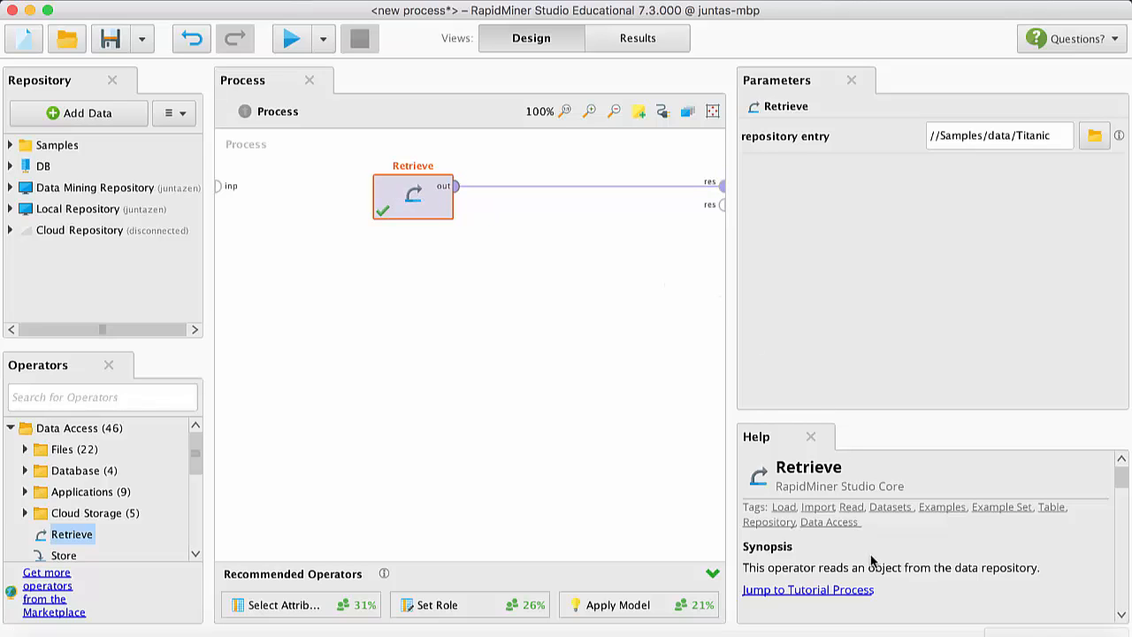
pyautogui.scroll(-10, 870, 560)
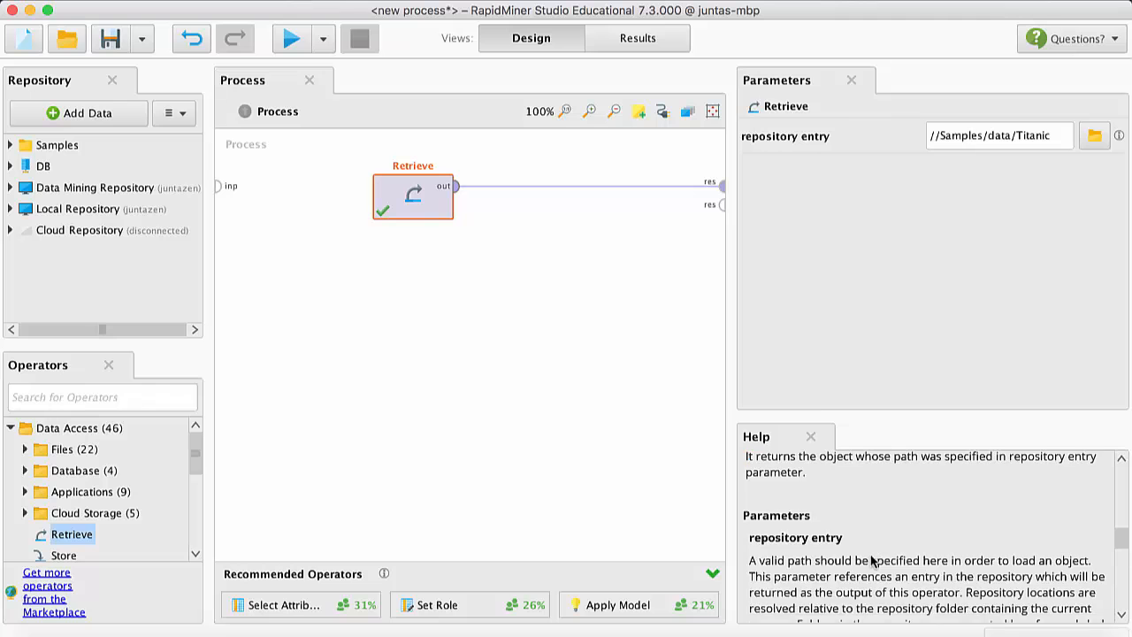
pyautogui.scroll(-5, 871, 560)
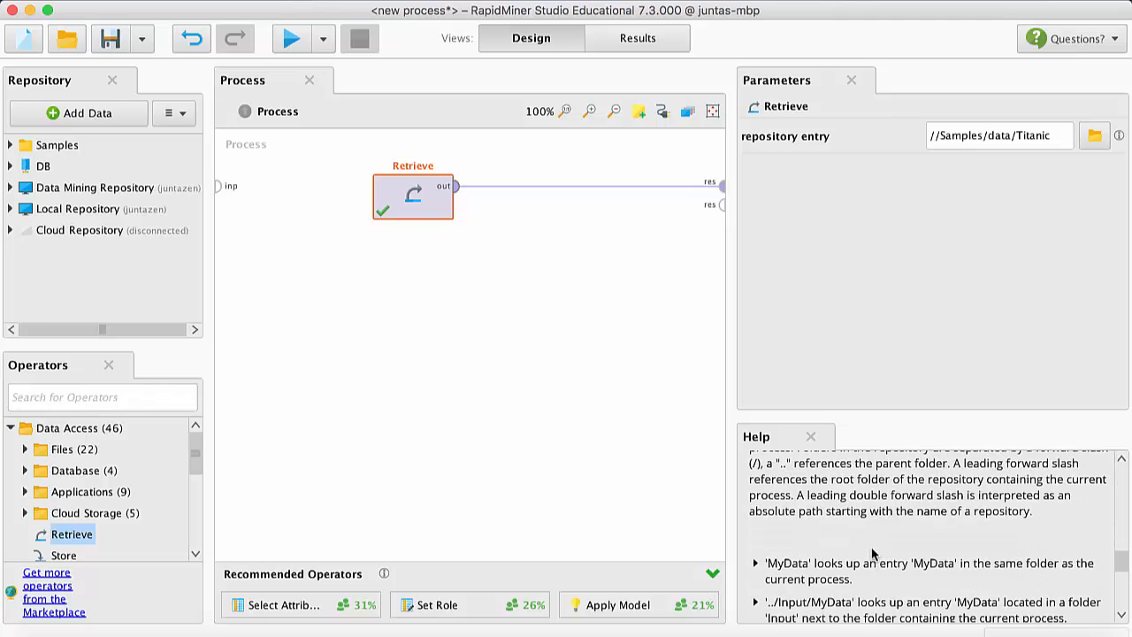
pyautogui.scroll(-5, 871, 554)
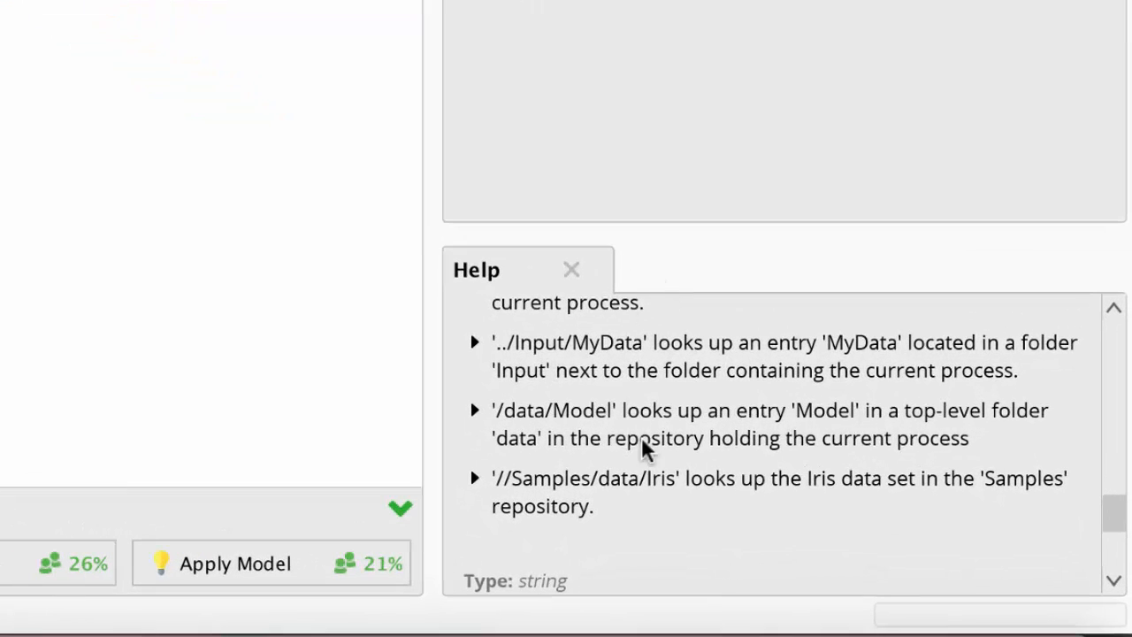
pyautogui.scroll(-6, 680, 520)
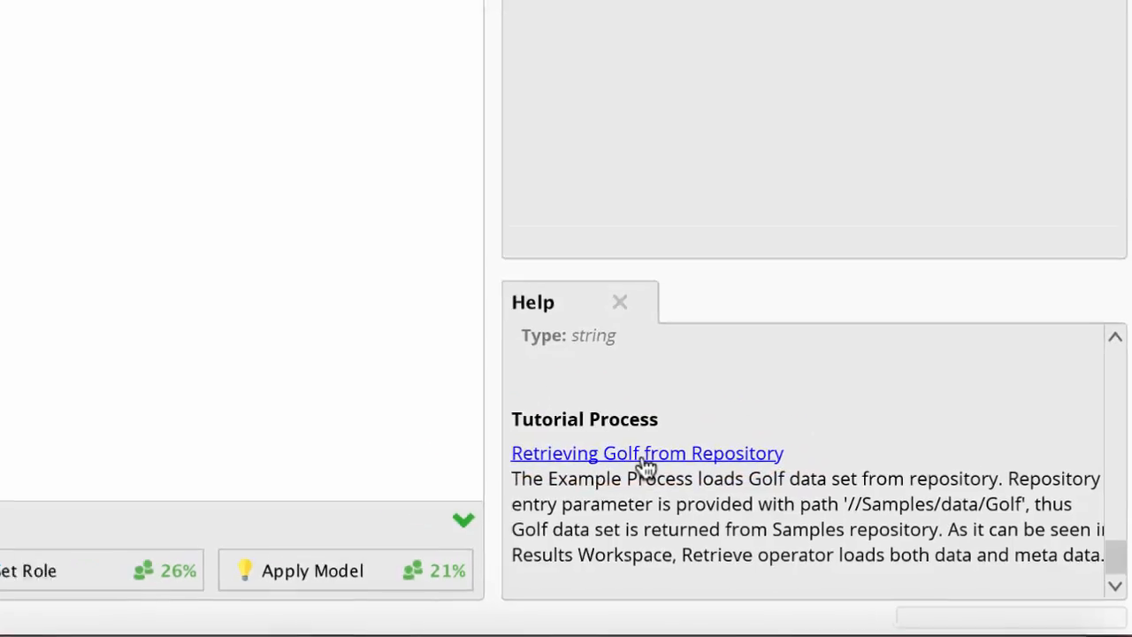
# Open the tutorial process Retrieving Golf from Repository, choosing to save the current process first.
pyautogui.click(599, 442)
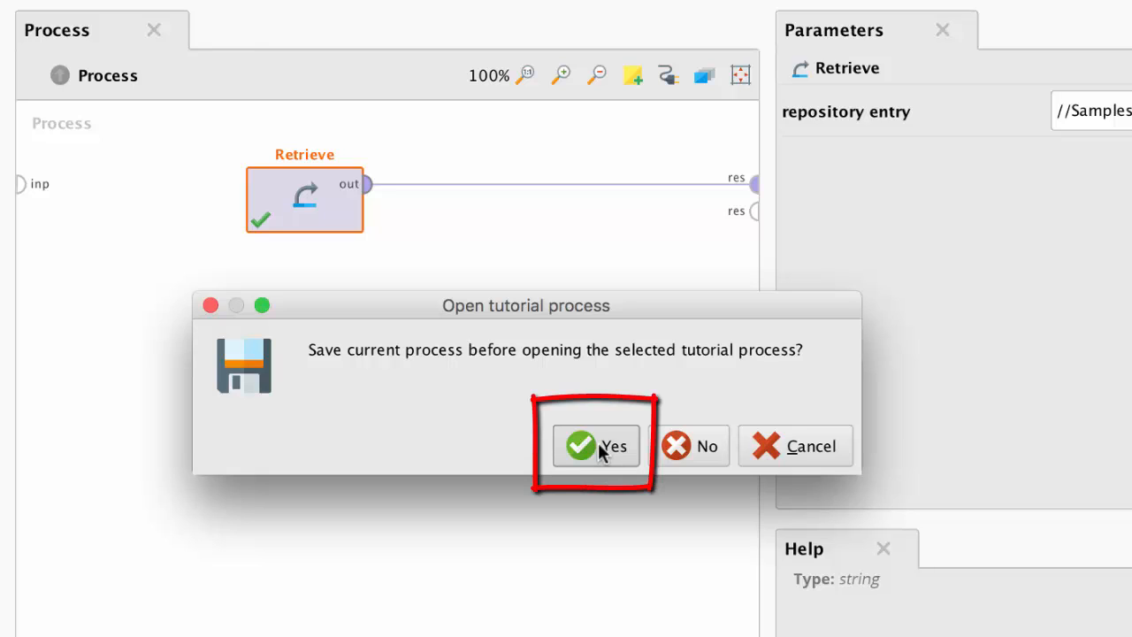
pyautogui.click(599, 449)
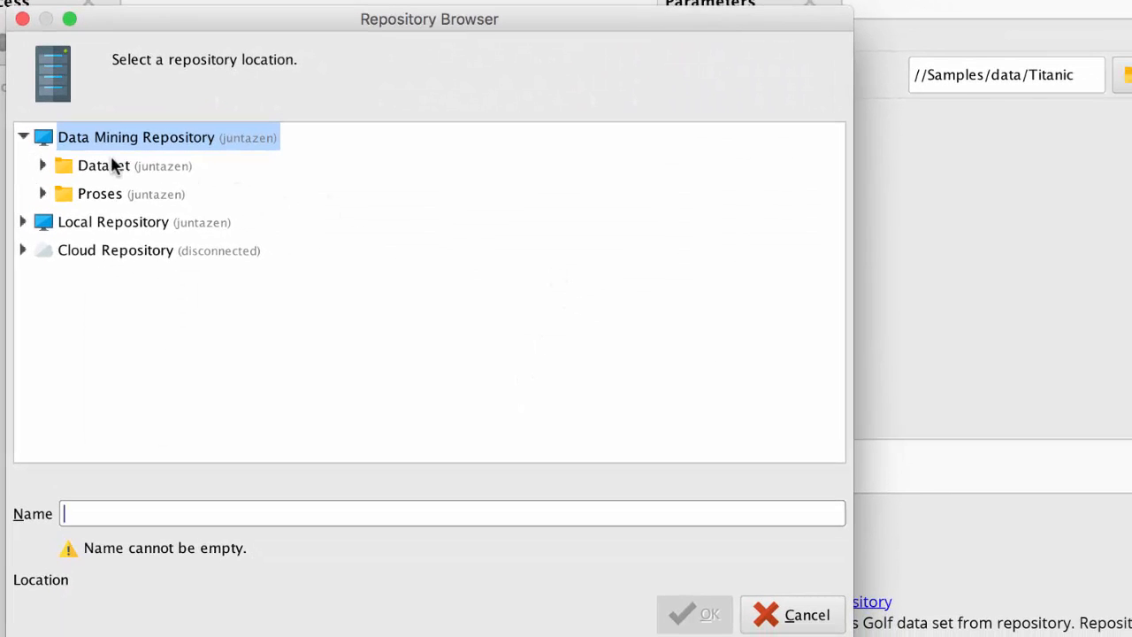
pyautogui.click(43, 166)
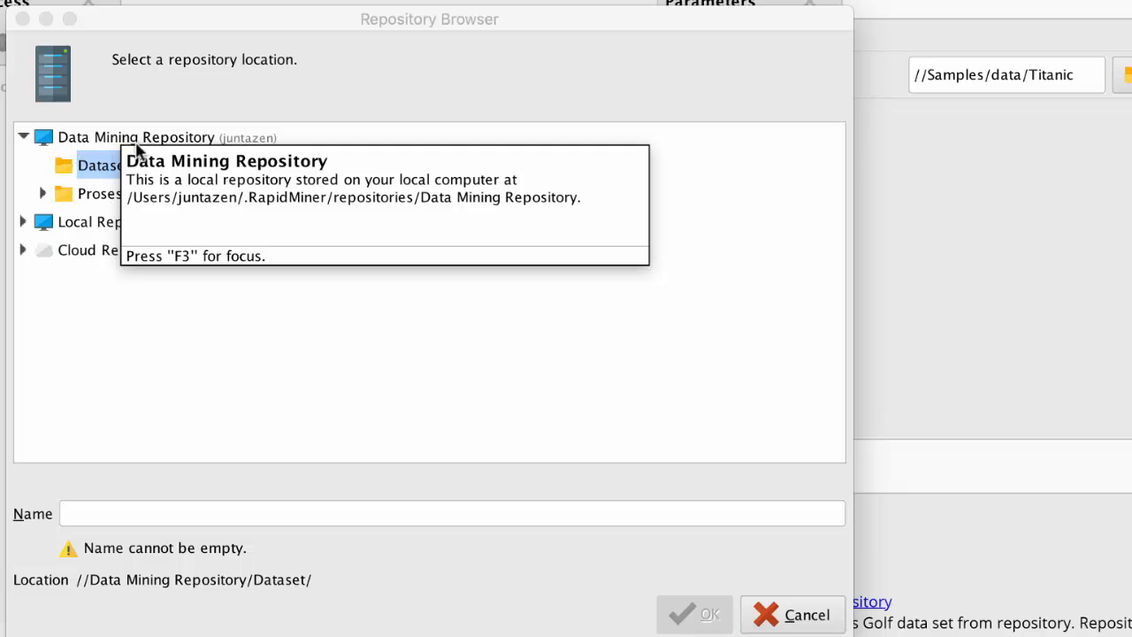
pyautogui.click(92, 143)
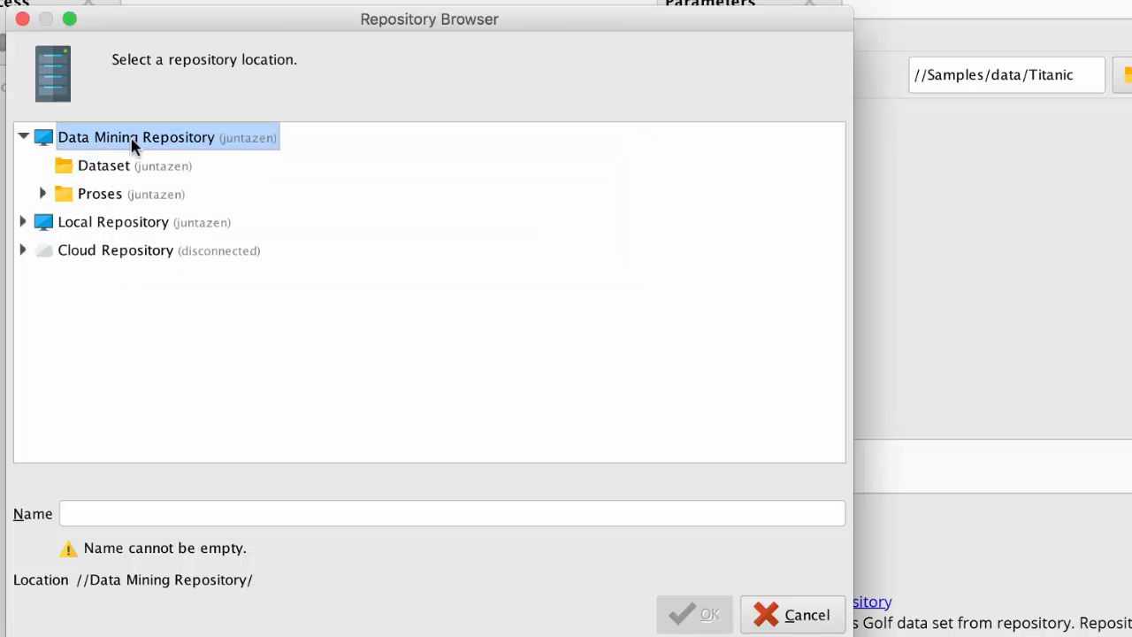
pyautogui.click(105, 172)
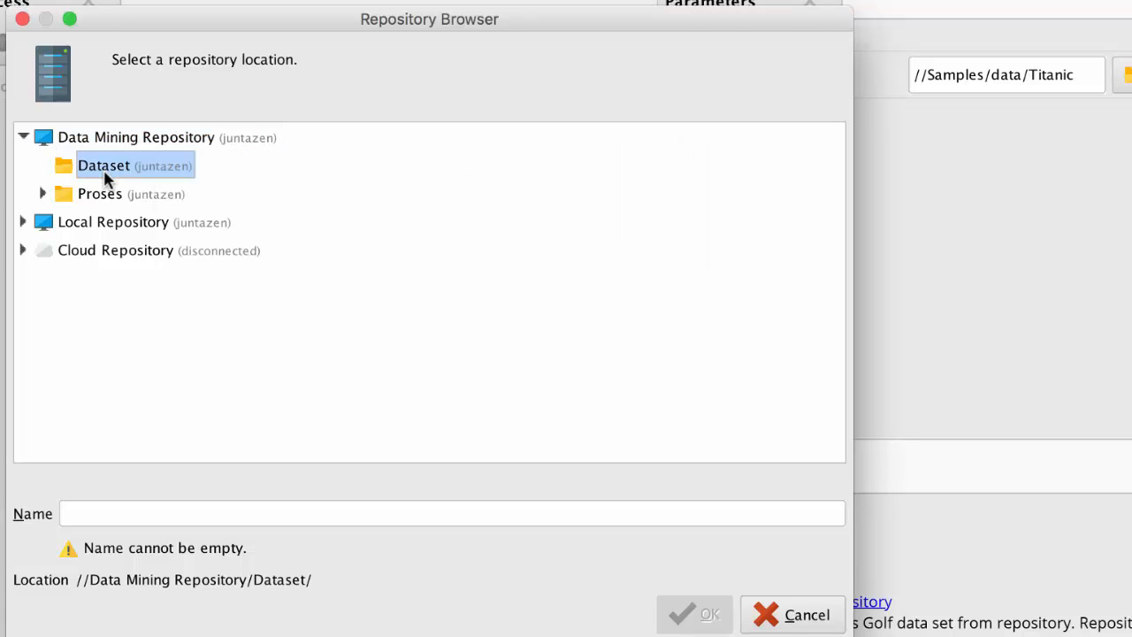
pyautogui.moveTo(229, 27); pyautogui.dragTo(238, 127)
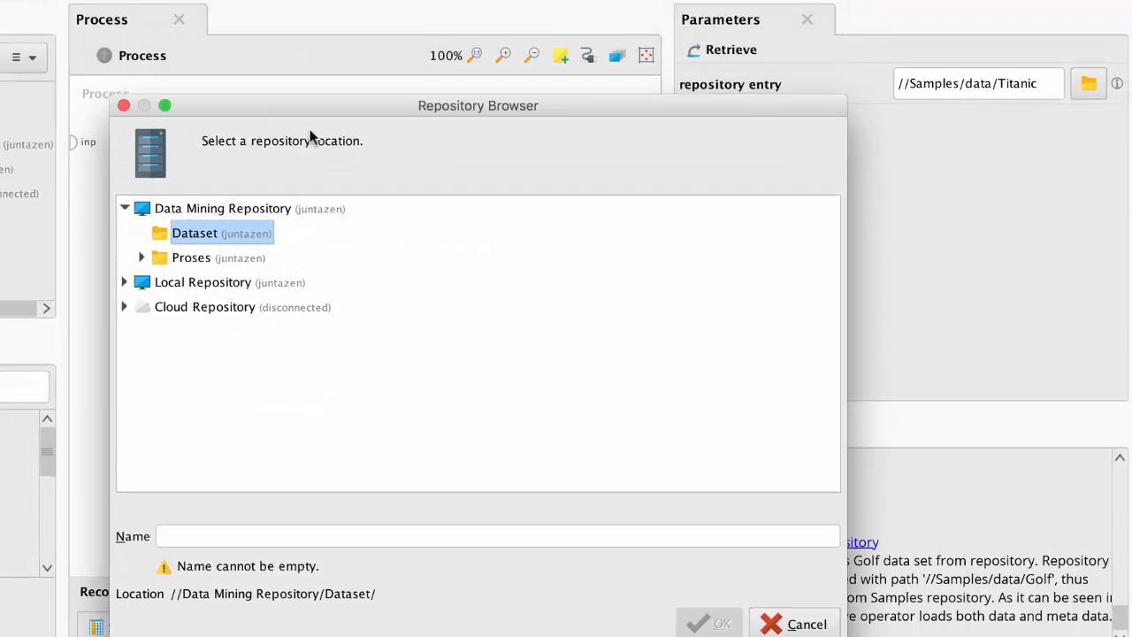
pyautogui.moveTo(310, 131); pyautogui.dragTo(359, 142)
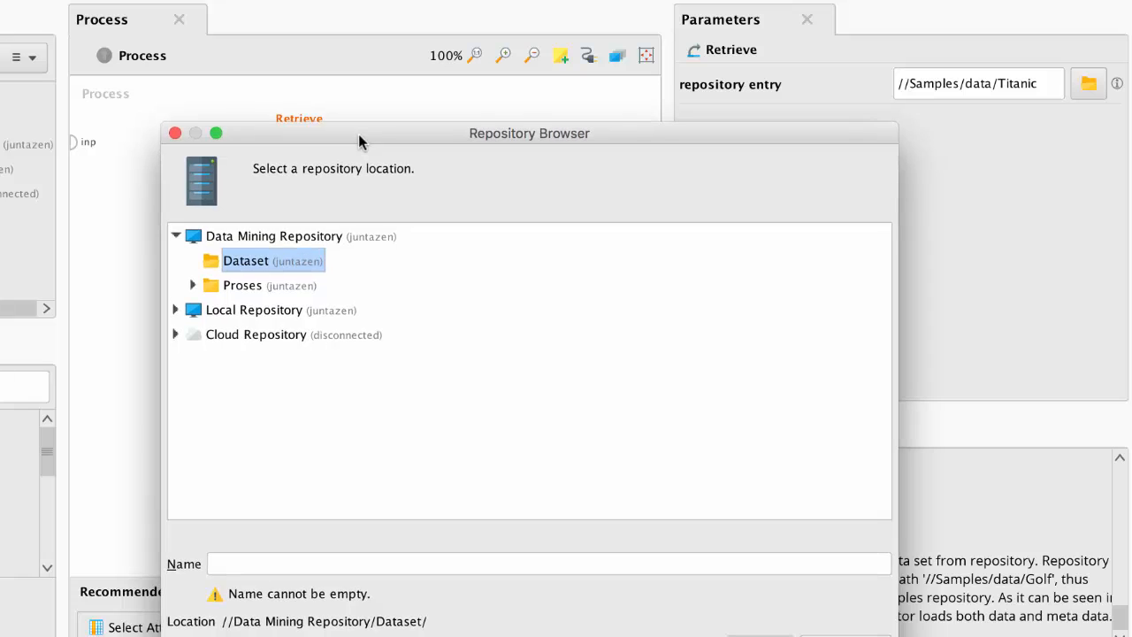
# Save the current process as Meretrieve Dataset in the Proses folder of the Data Mining Repository.
pyautogui.click(237, 287)
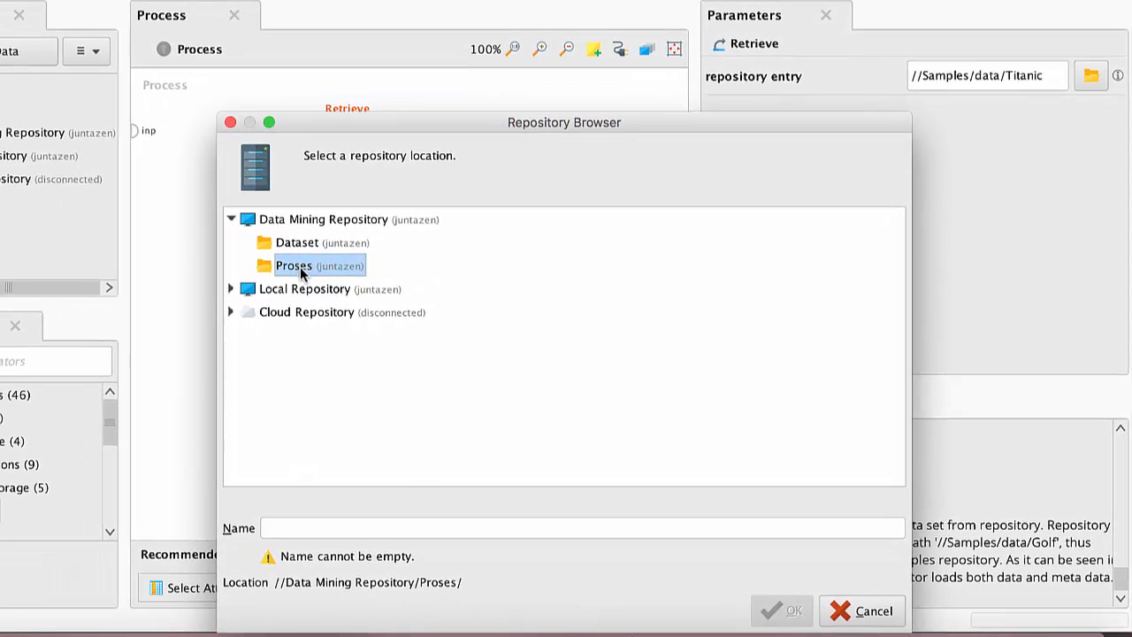
pyautogui.click(350, 521)
pyautogui.write('Meretrieve Data')
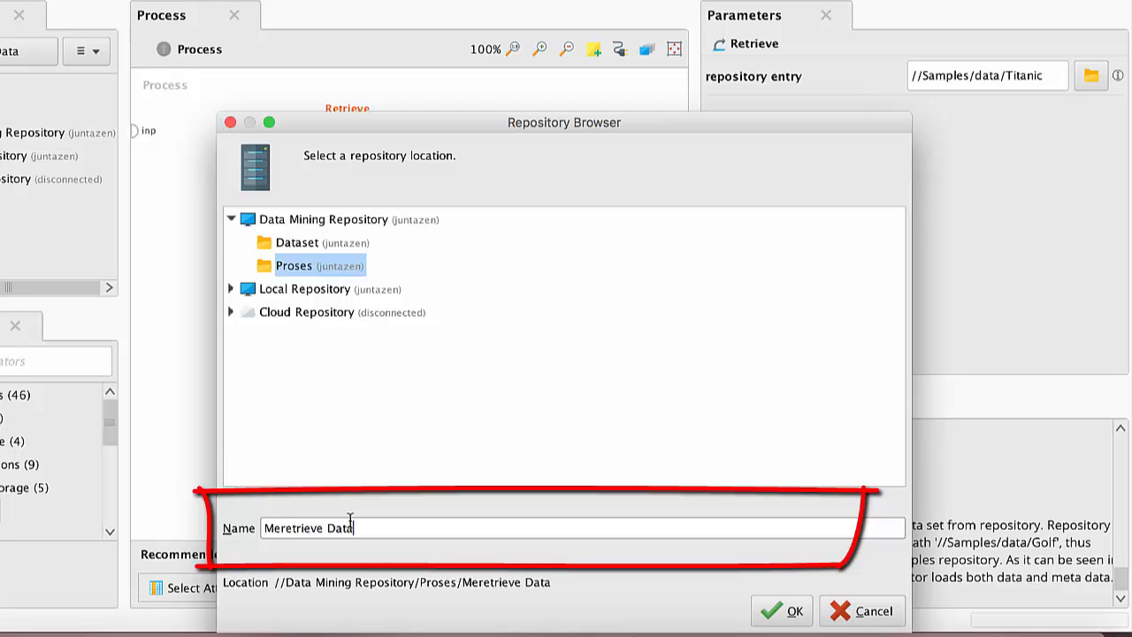
pyautogui.write('set')
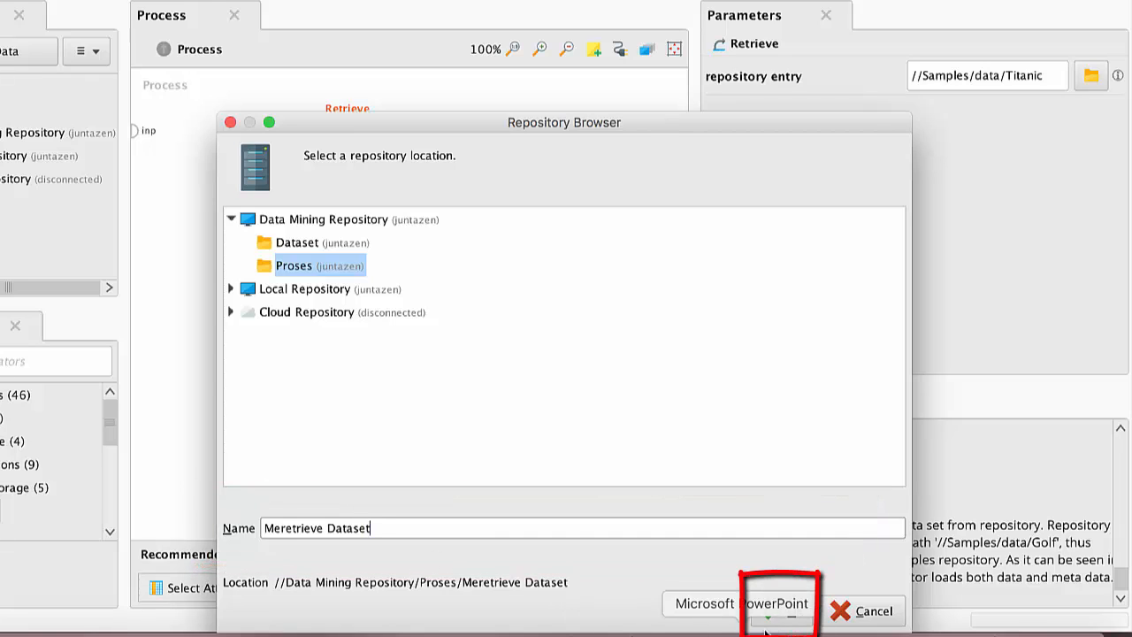
pyautogui.click(790, 610)
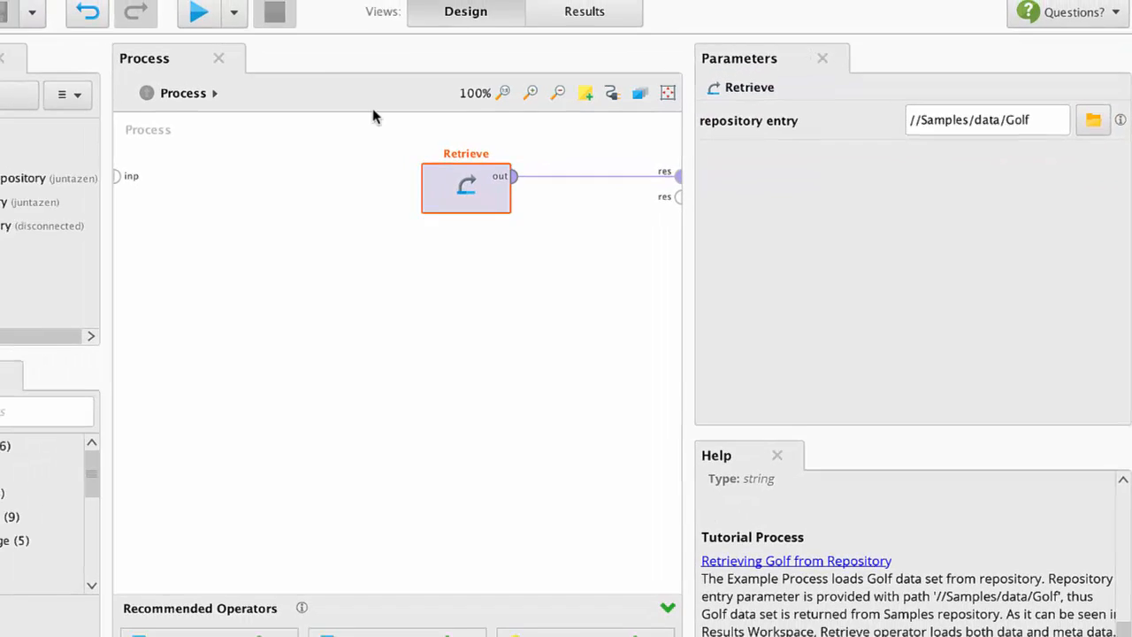
# Run the Golf tutorial process, and examine its data table and the missing values in its statistics.
pyautogui.click(194, 14)
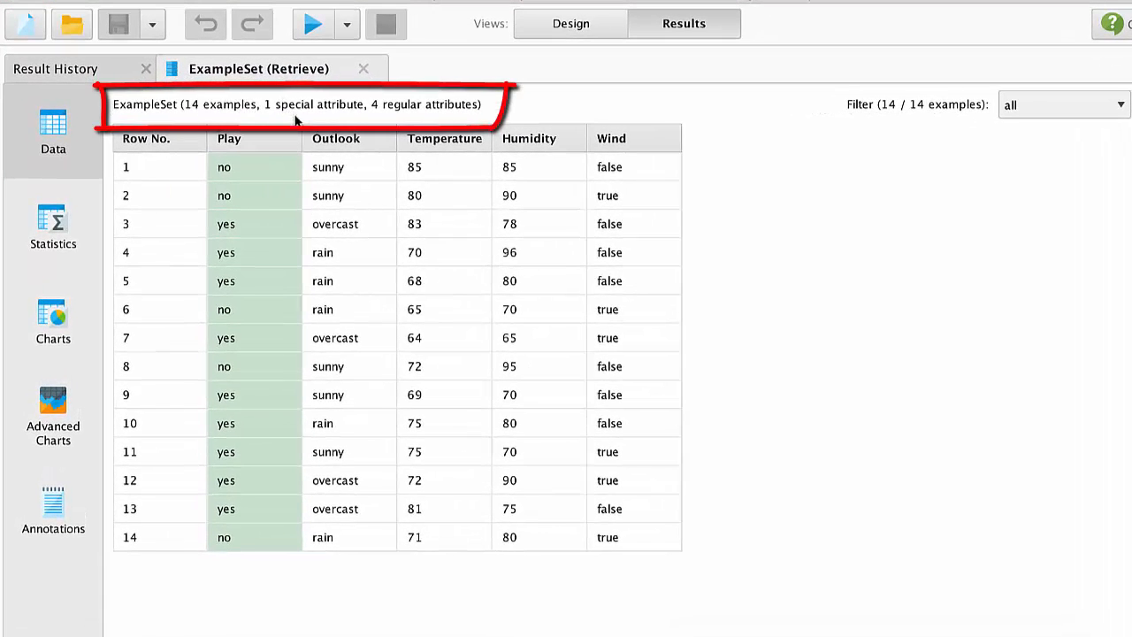
pyautogui.click(241, 170)
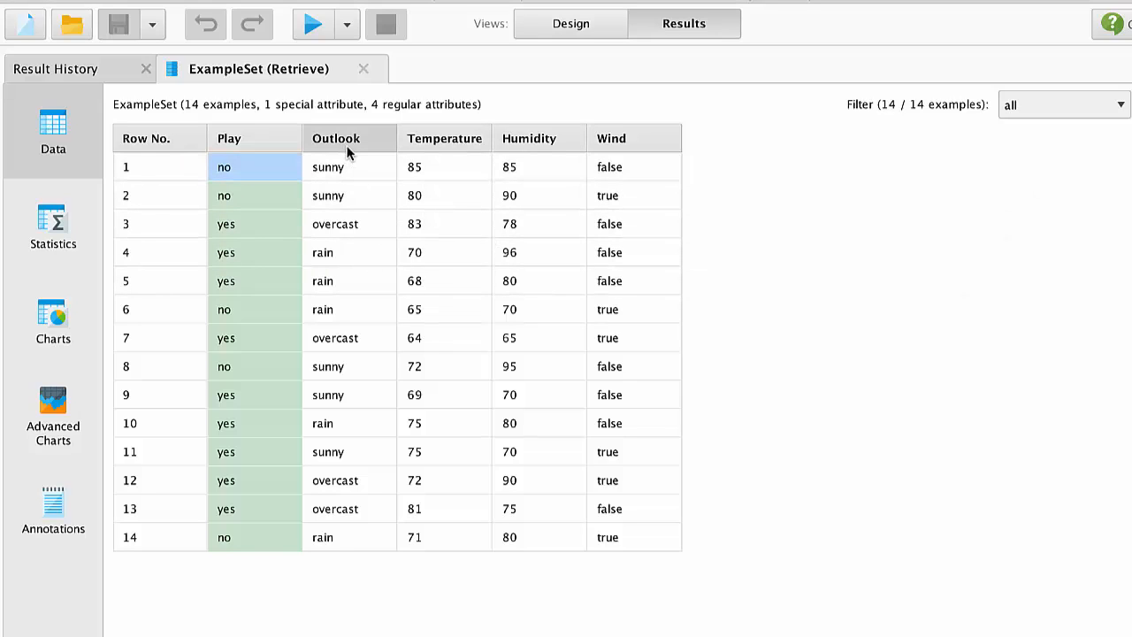
pyautogui.moveTo(346, 152)
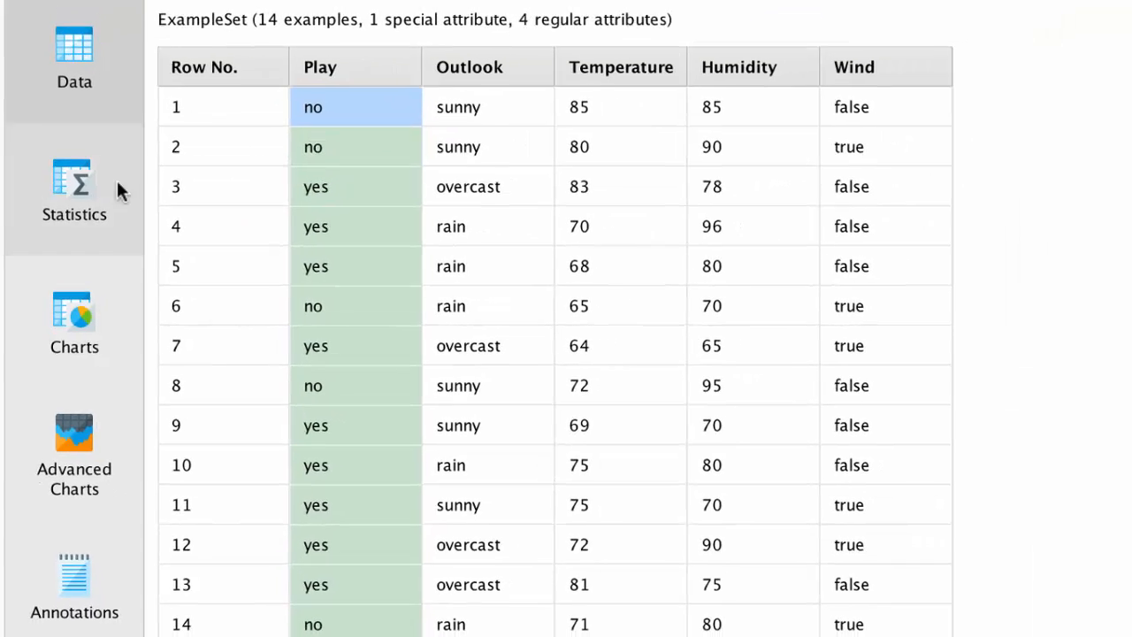
pyautogui.click(104, 205)
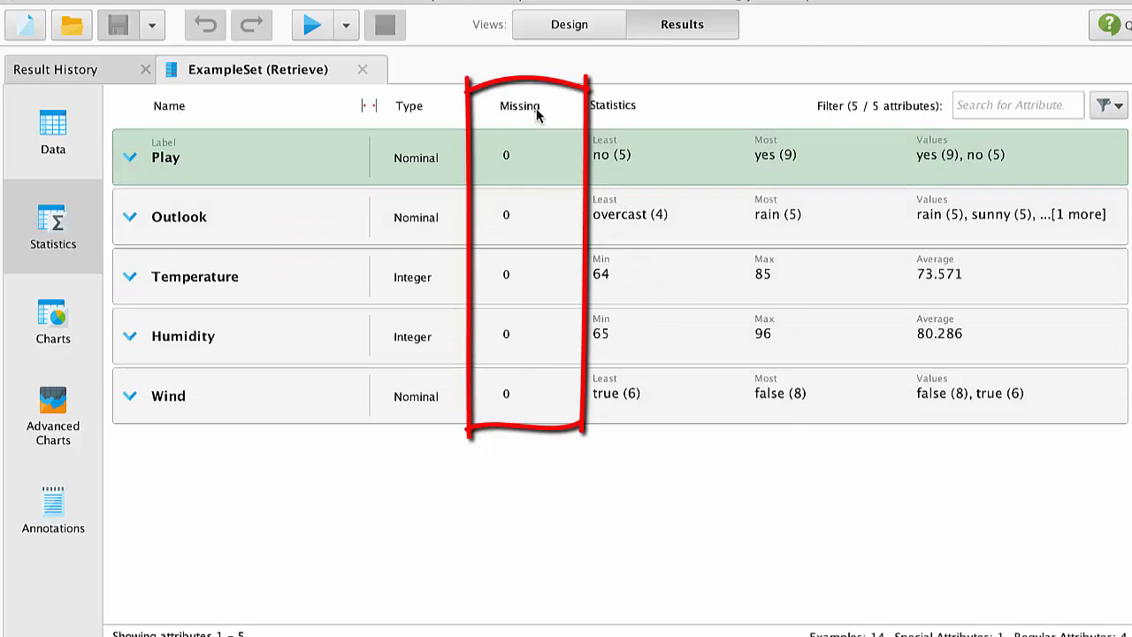
# Chart the Golf data as Scatter with Outlook on x, Temperature on y and Play as colour, and slightly reduce the jitter.
pyautogui.click(59, 343)
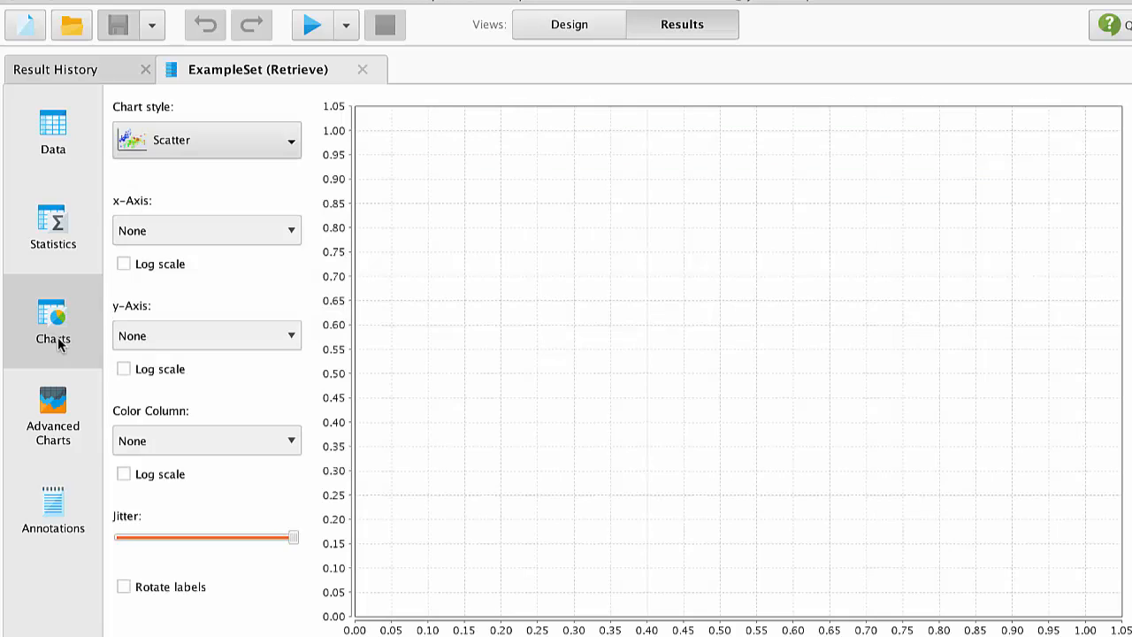
pyautogui.click(195, 222)
pyautogui.click(195, 263)
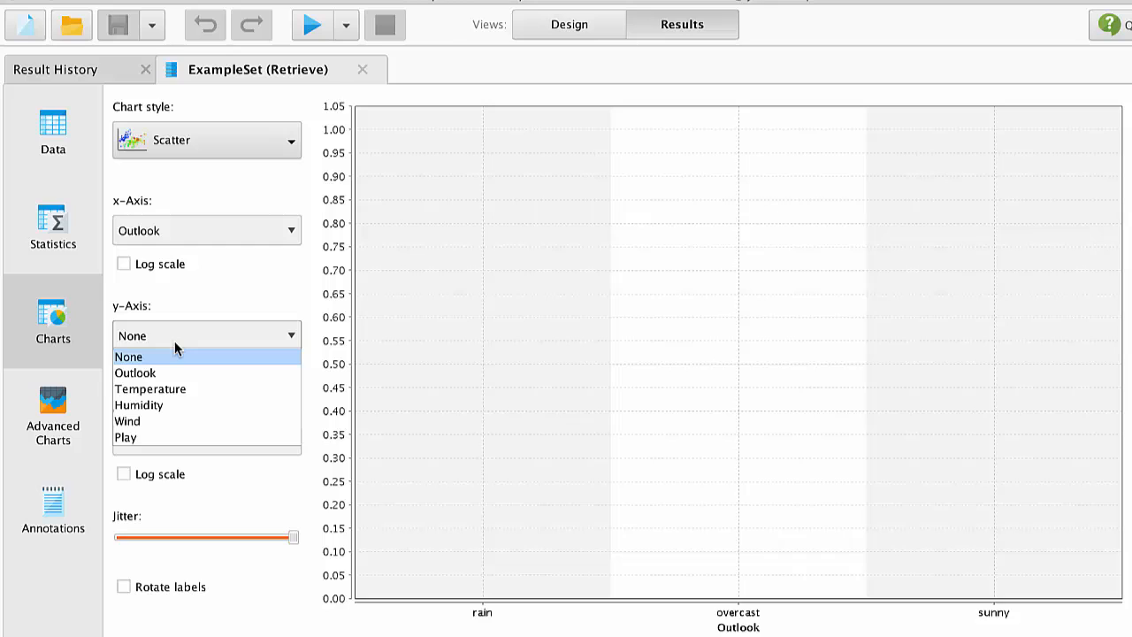
pyautogui.click(172, 389)
pyautogui.click(172, 439)
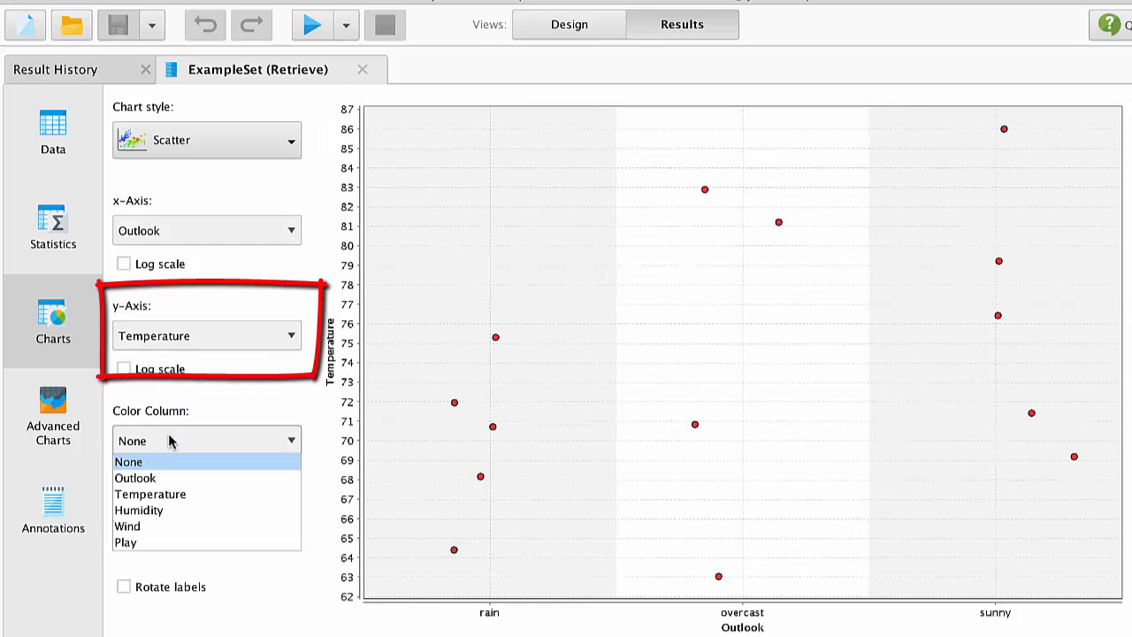
pyautogui.click(159, 542)
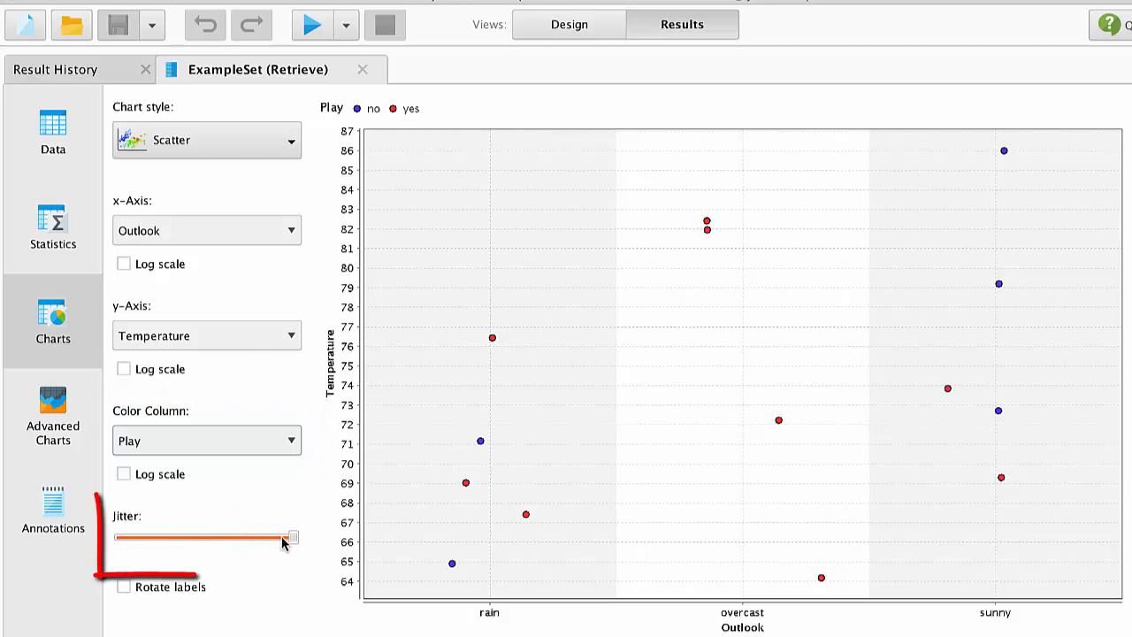
pyautogui.moveTo(292, 537)
pyautogui.mouseDown()
pyautogui.moveTo(162, 542)
pyautogui.moveTo(256, 537)
pyautogui.moveTo(275, 550)
pyautogui.mouseUp()
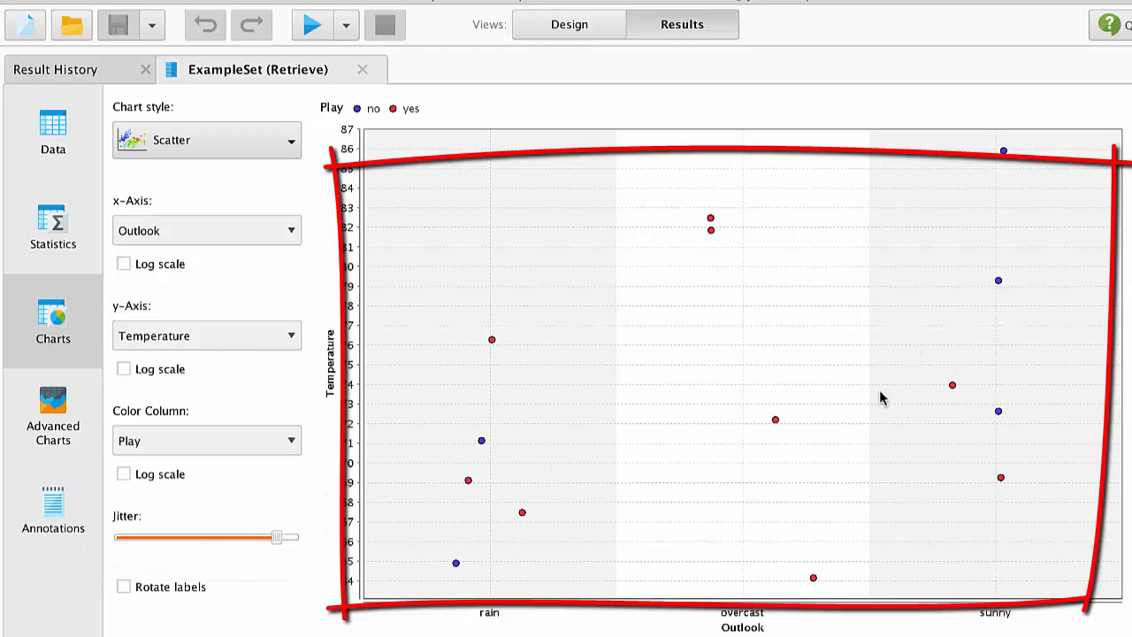
# Look at the Golf result's advanced chart configuration and its annotations, and go back to the process design.
pyautogui.click(26, 414)
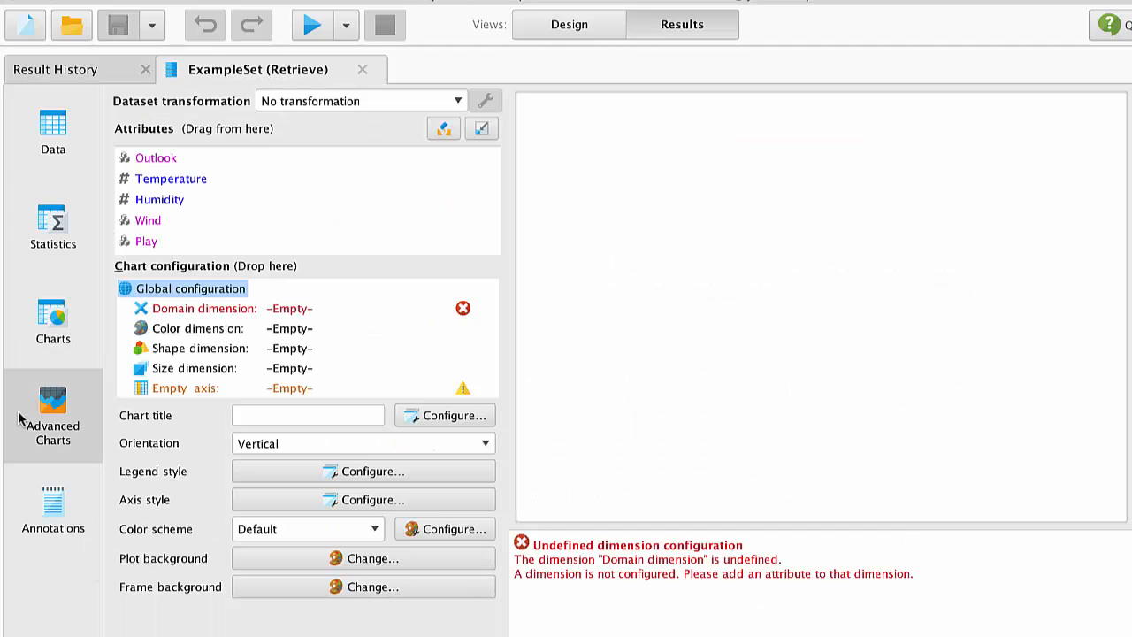
pyautogui.click(82, 511)
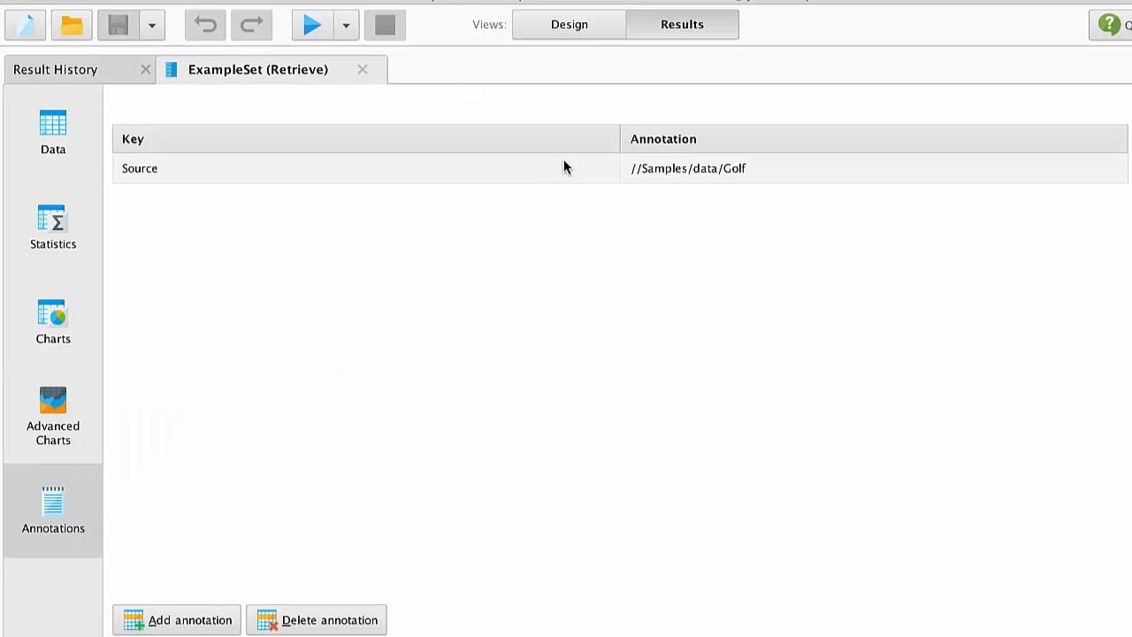
pyautogui.click(579, 33)
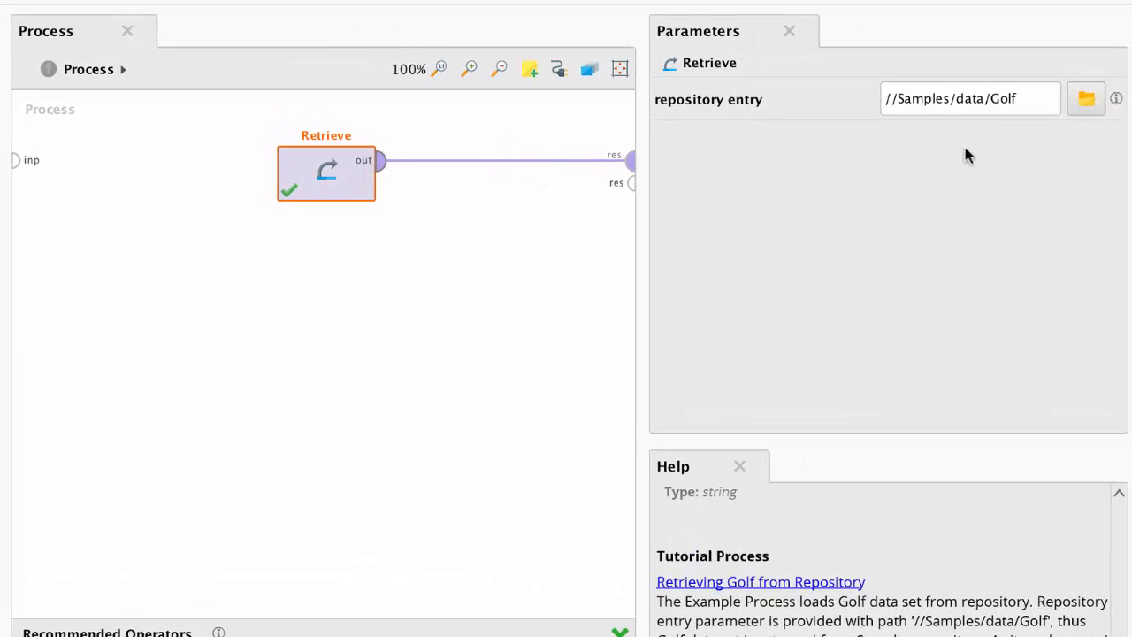
# Set the Retrieve operator's repository entry to //Samples/data/Iris and run the process.
pyautogui.click(1085, 98)
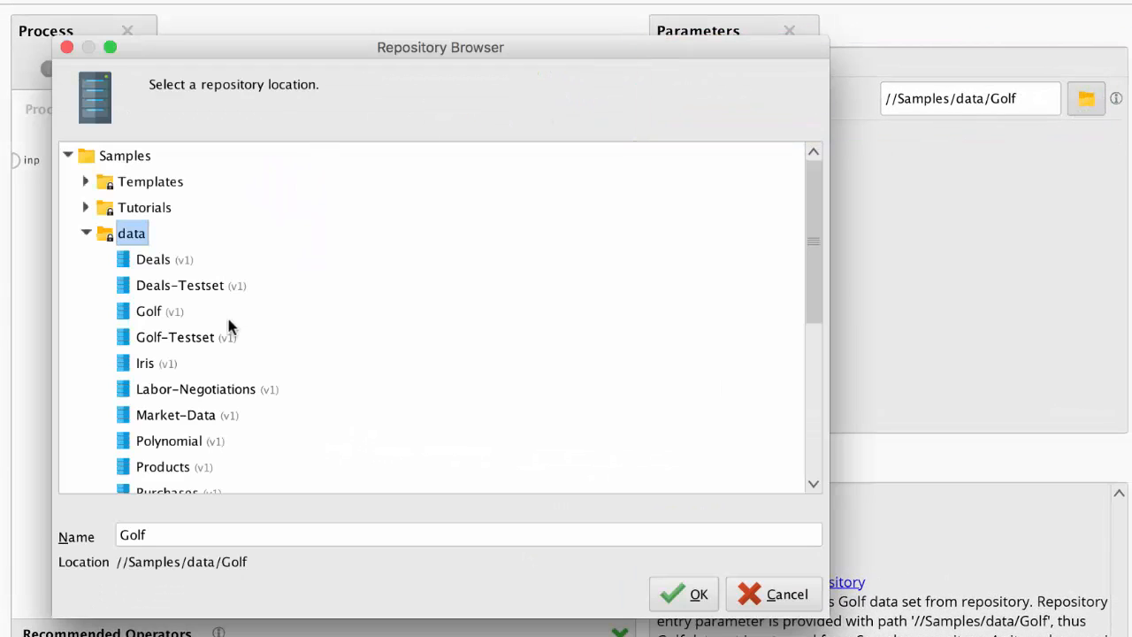
pyautogui.click(149, 365)
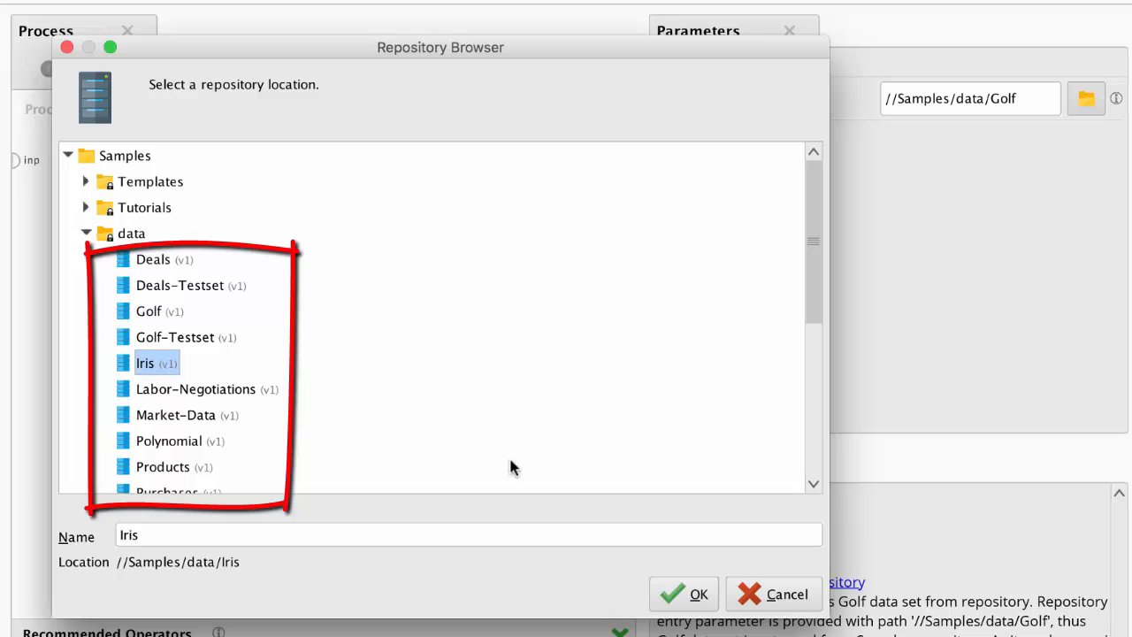
pyautogui.click(686, 594)
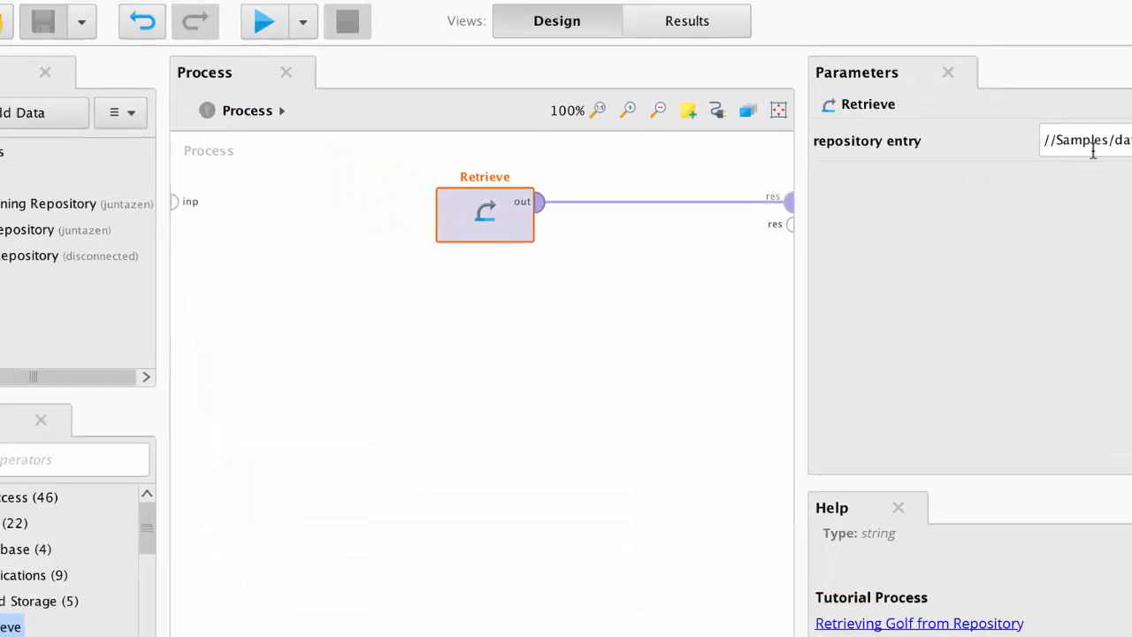
pyautogui.click(263, 21)
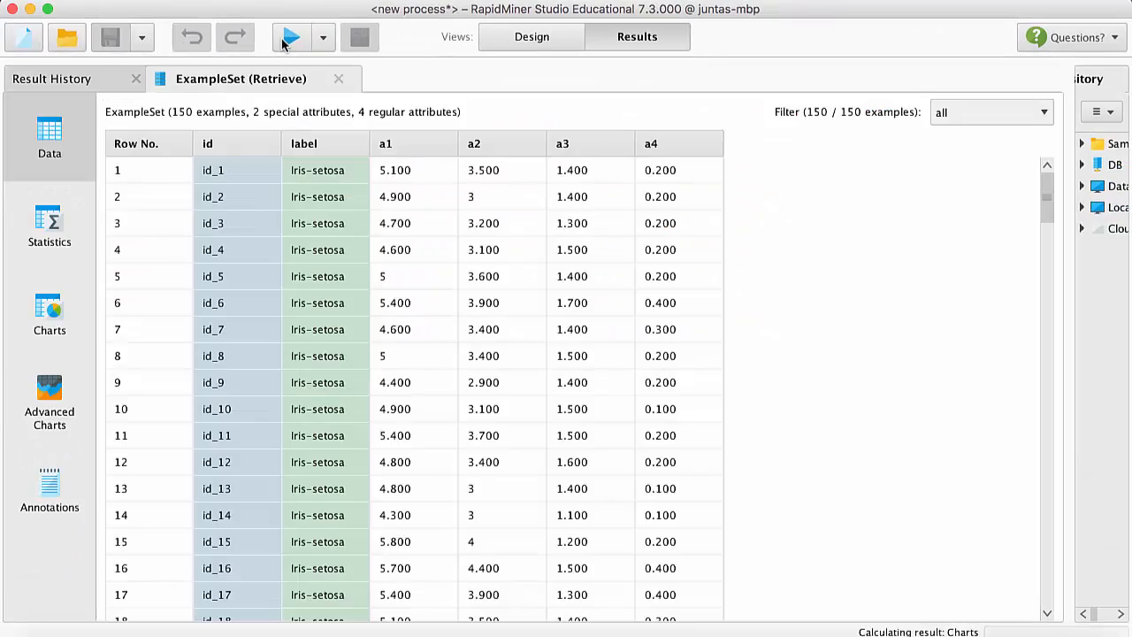
# Look through the rows of the Iris data table, including its id, label and a1 to a4 columns.
pyautogui.scroll(-10, 284, 267)
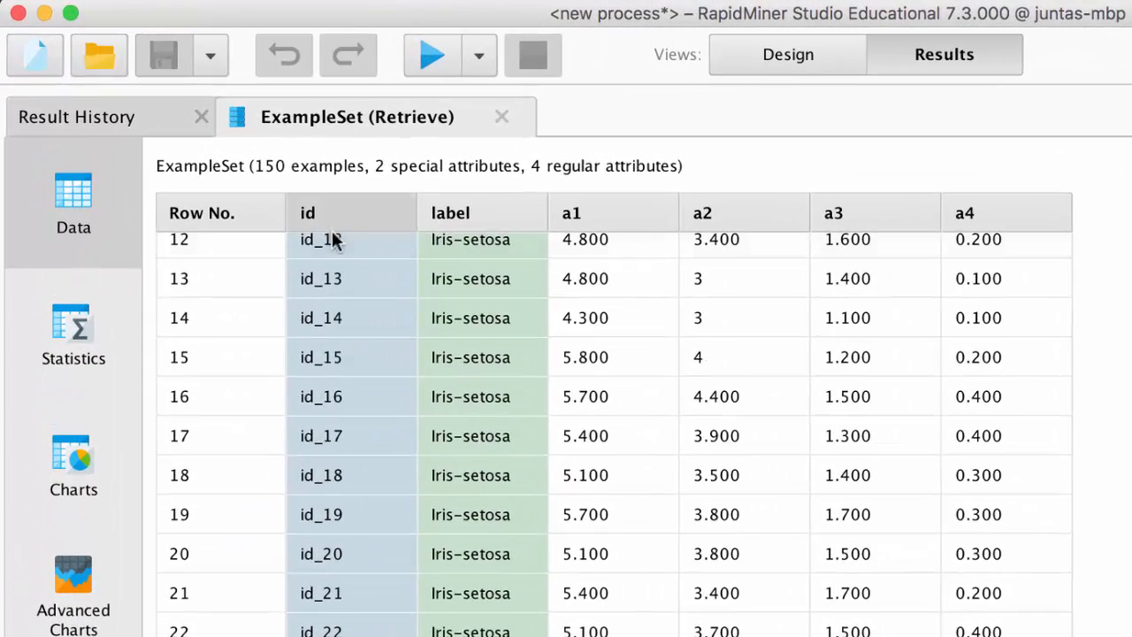
pyautogui.scroll(10, 334, 237)
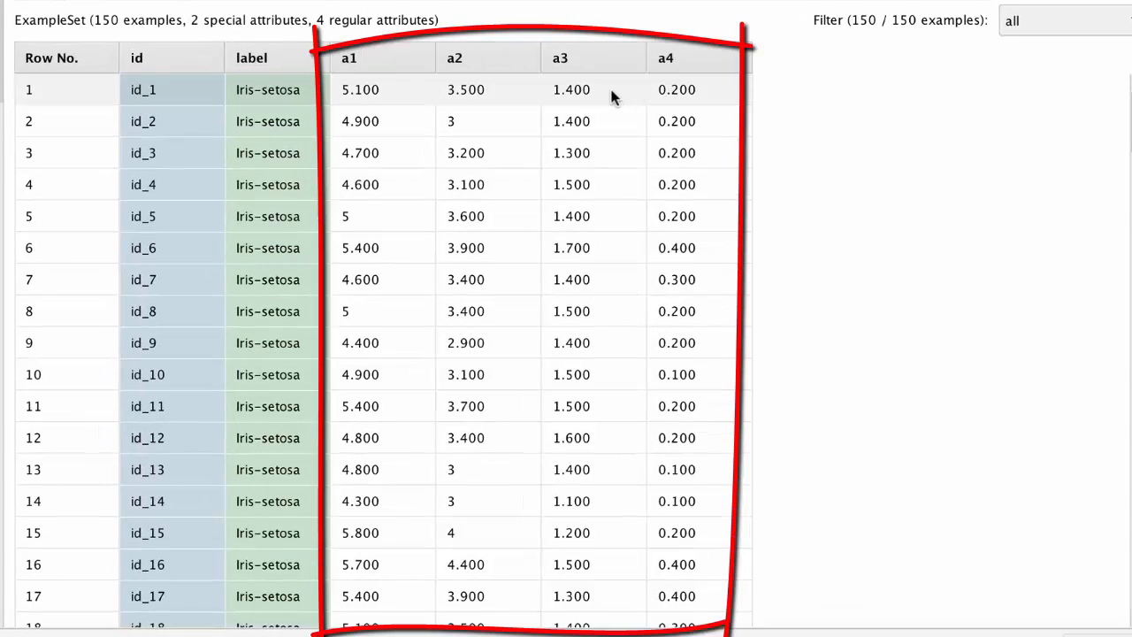
pyautogui.scroll(-8, 448, 394)
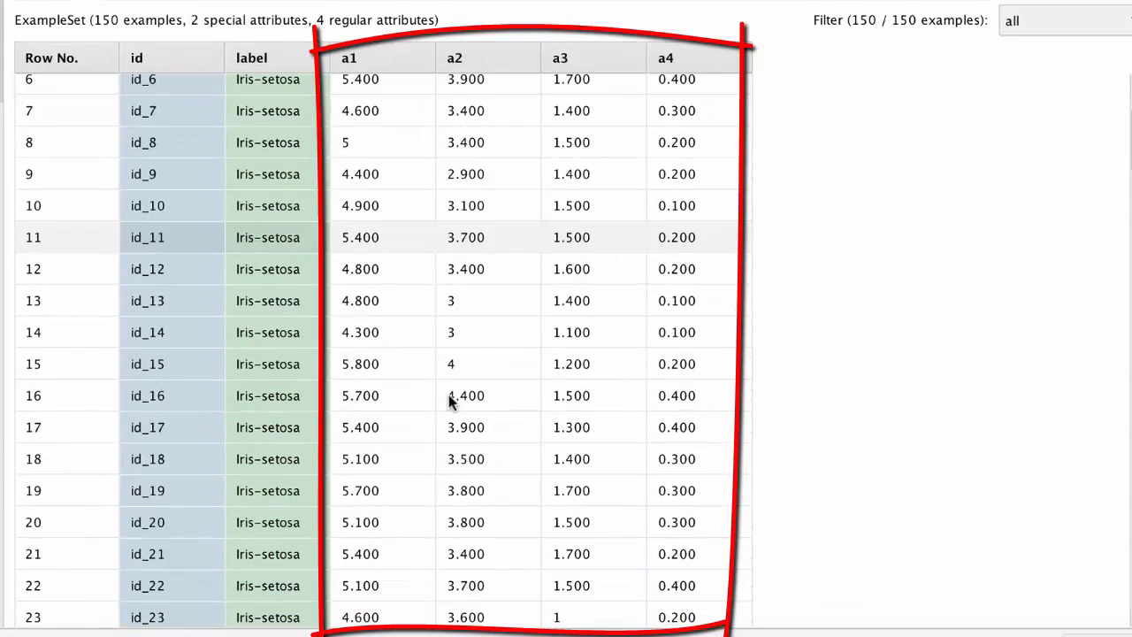
pyautogui.scroll(5, 450, 399)
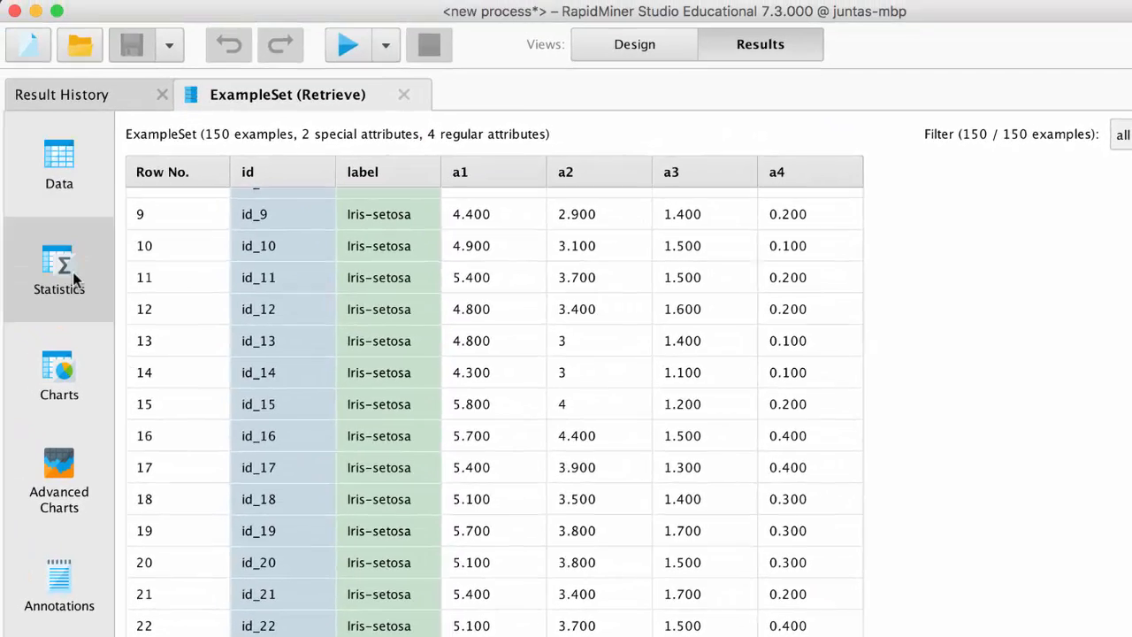
# Check the Iris attributes' statistics for missing values, glance at the chart settings, and return to the process design.
pyautogui.click(13, 240)
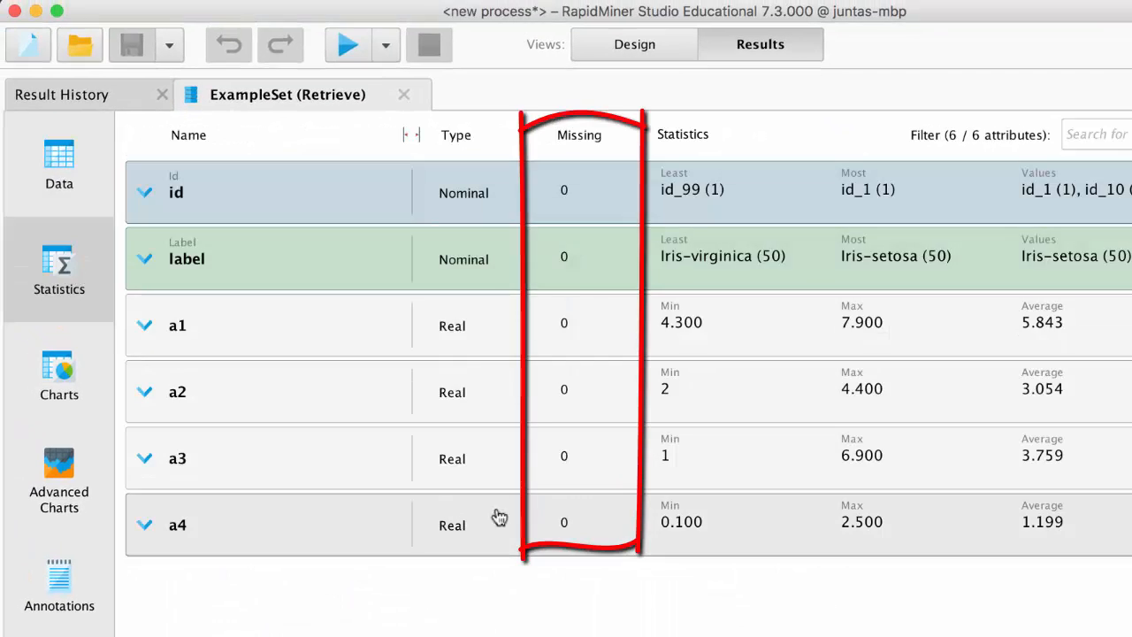
pyautogui.click(41, 419)
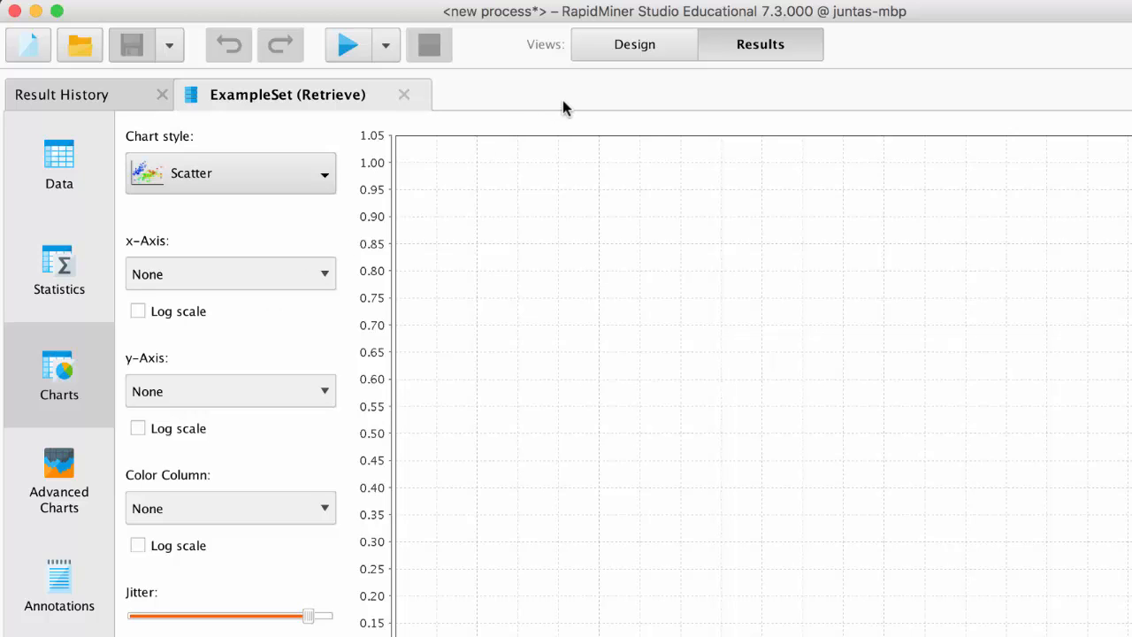
pyautogui.click(641, 48)
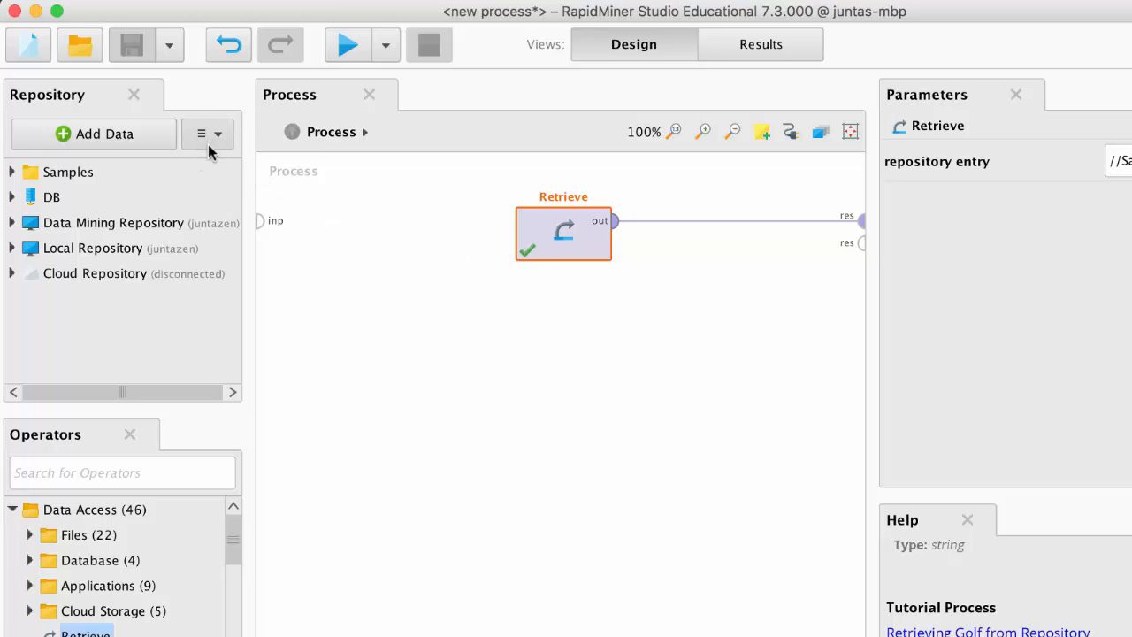
# Start creating a new repository of the local type and proceed to its alias and location settings.
pyautogui.click(169, 220)
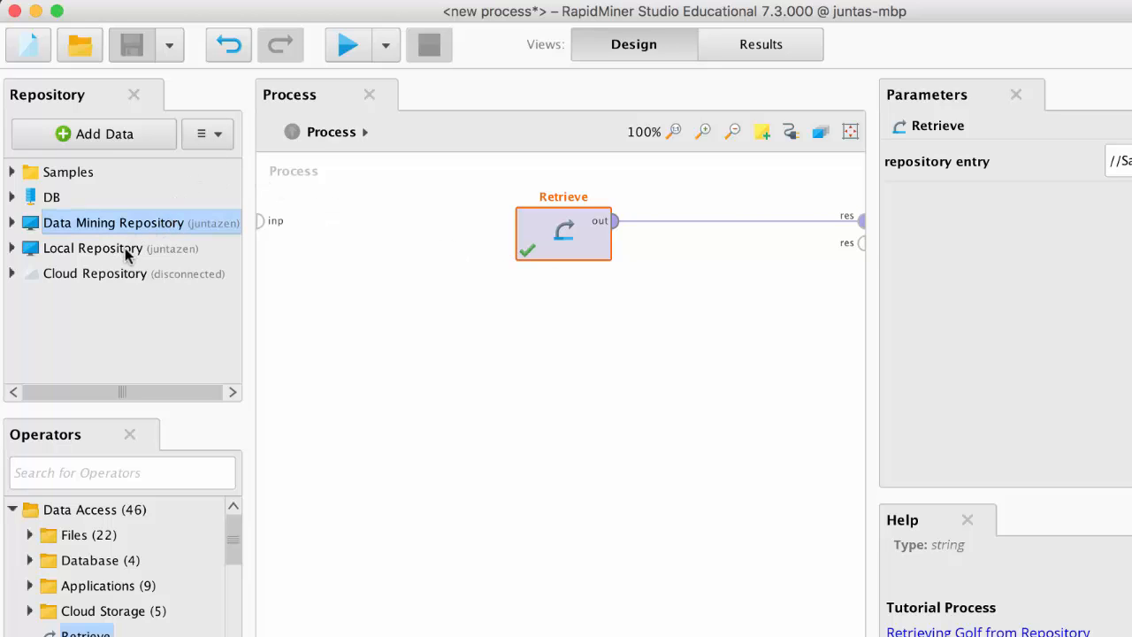
pyautogui.click(127, 251)
pyautogui.click(147, 224)
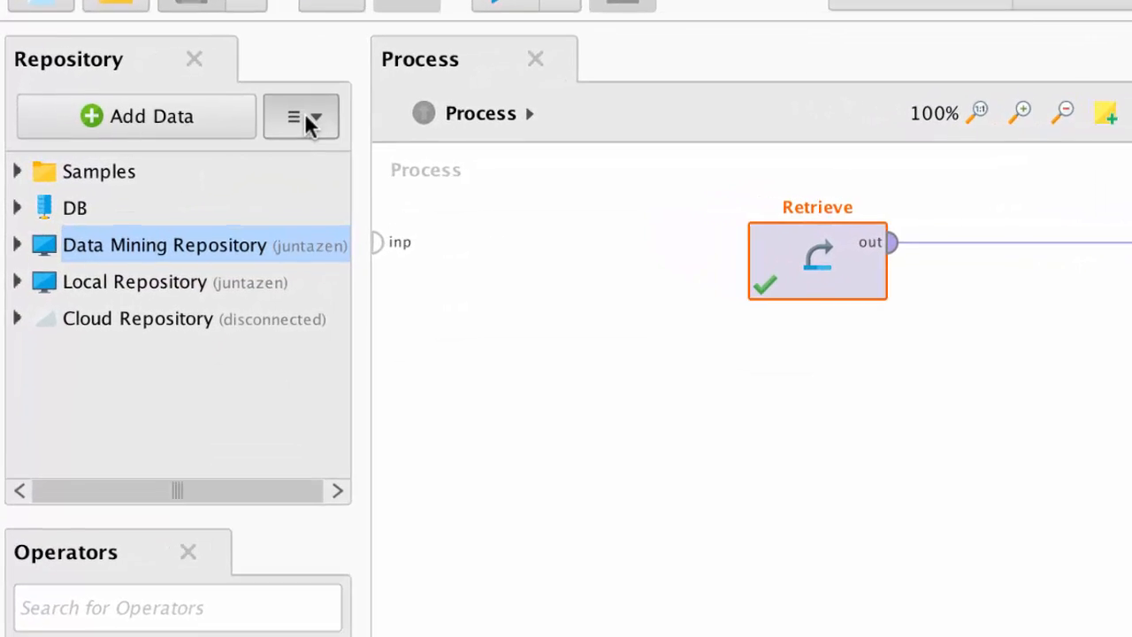
pyautogui.click(207, 133)
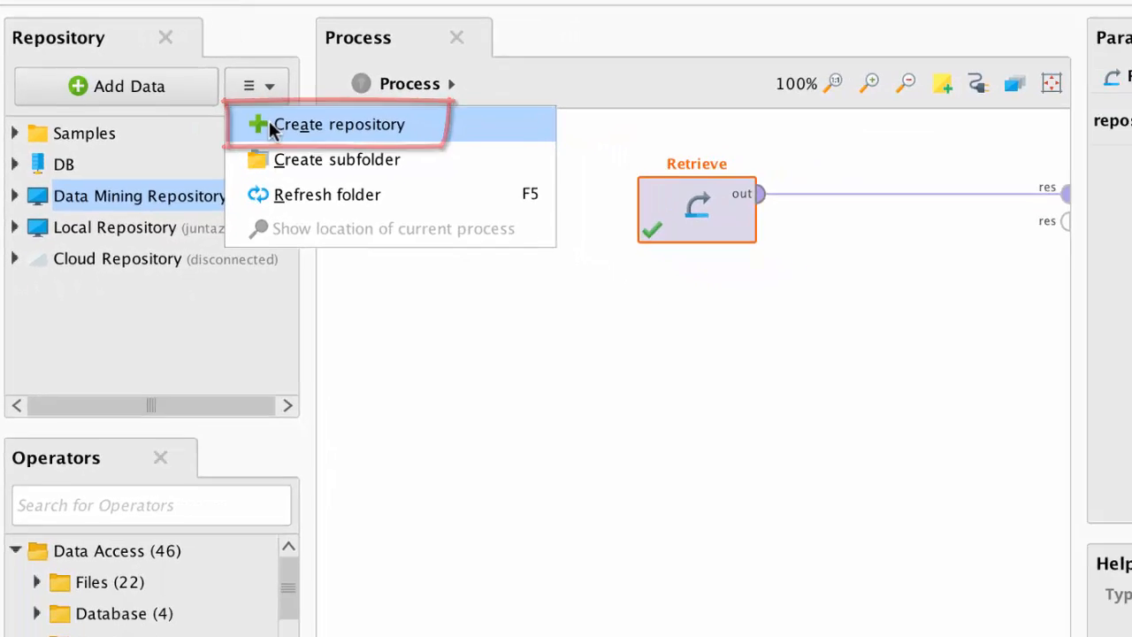
pyautogui.click(268, 120)
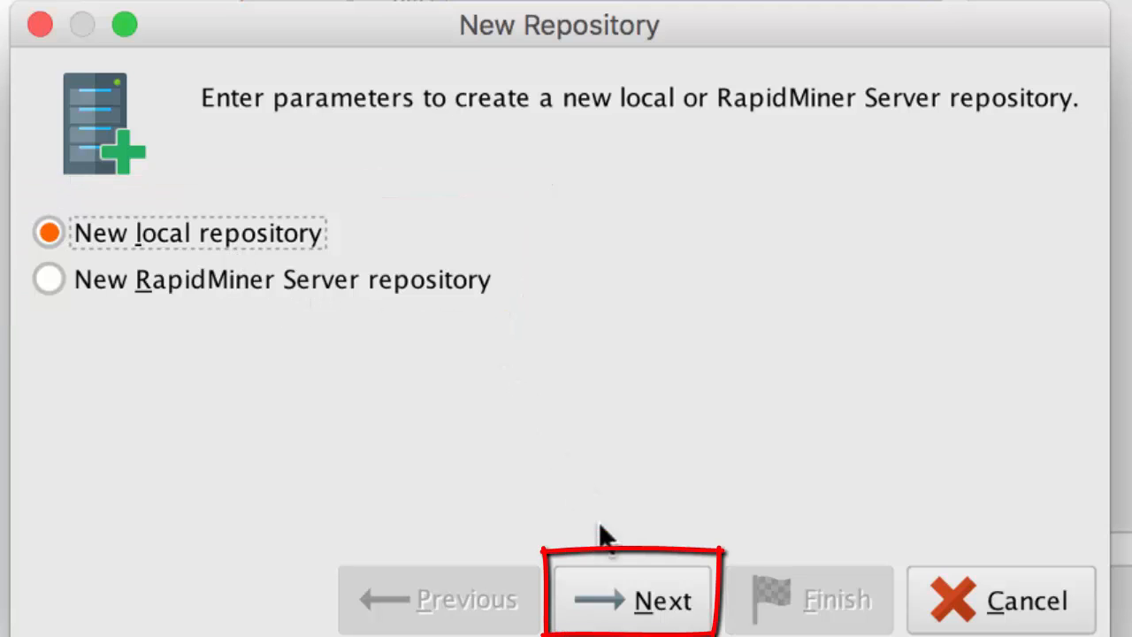
pyautogui.click(628, 606)
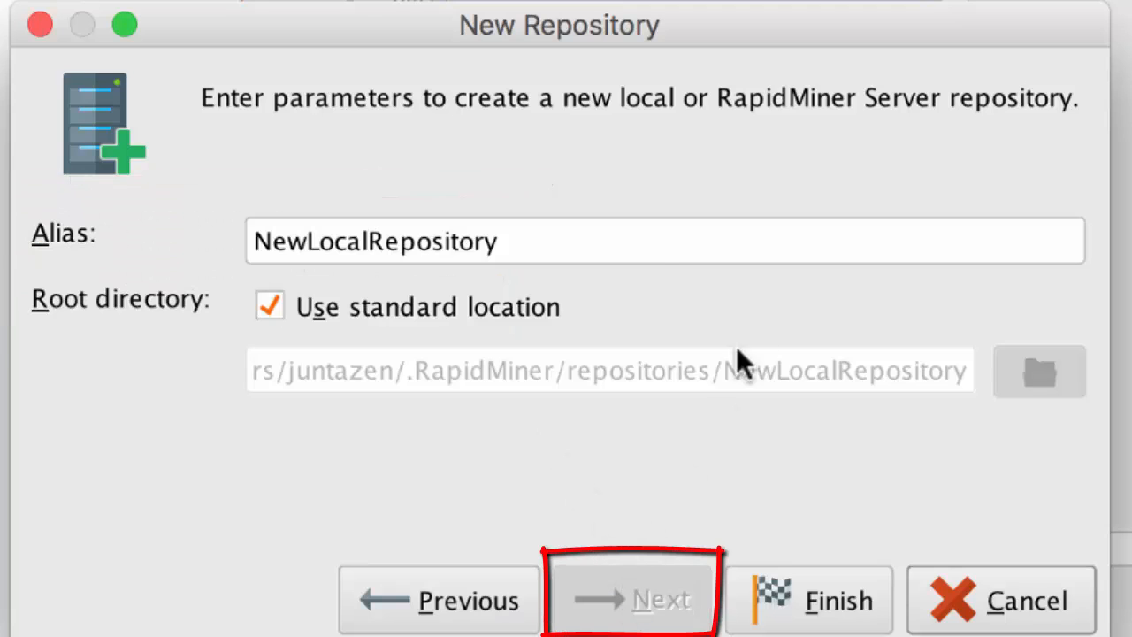
# Set the new repository's alias to DataMining Repository, keep the standard location, and finish creating it.
pyautogui.moveTo(596, 245); pyautogui.dragTo(61, 237)
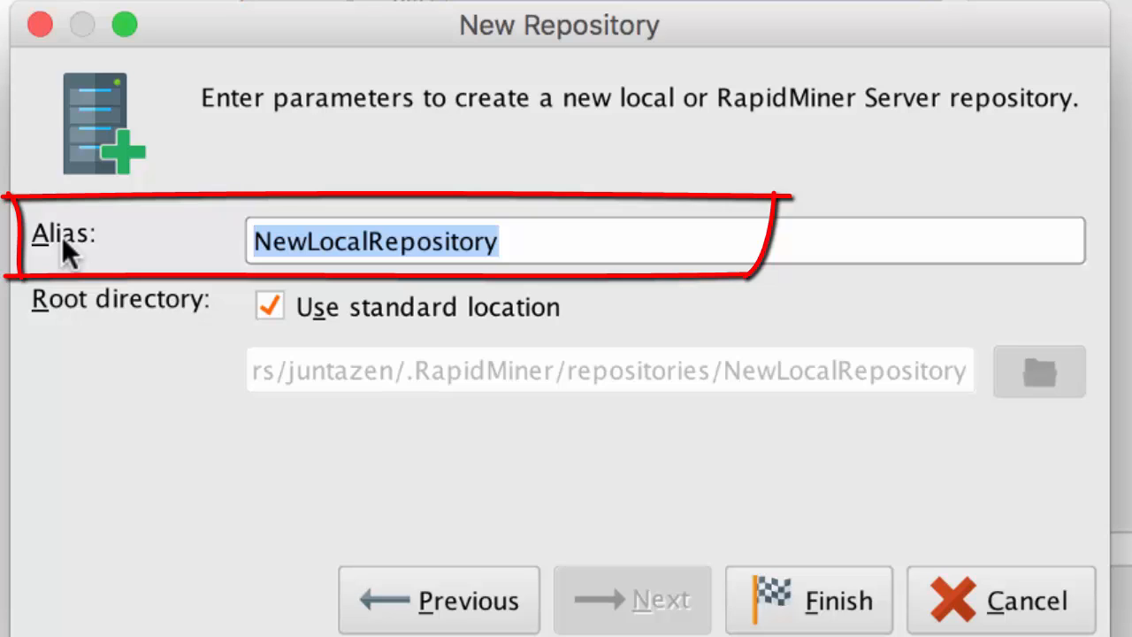
pyautogui.write('Da')
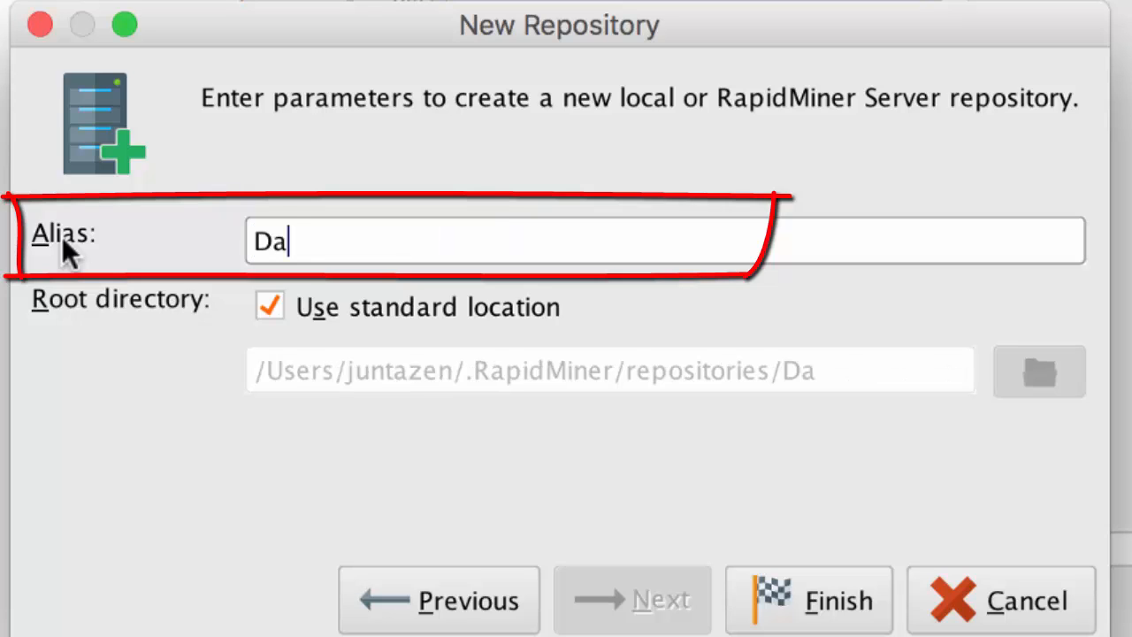
pyautogui.write('taMin')
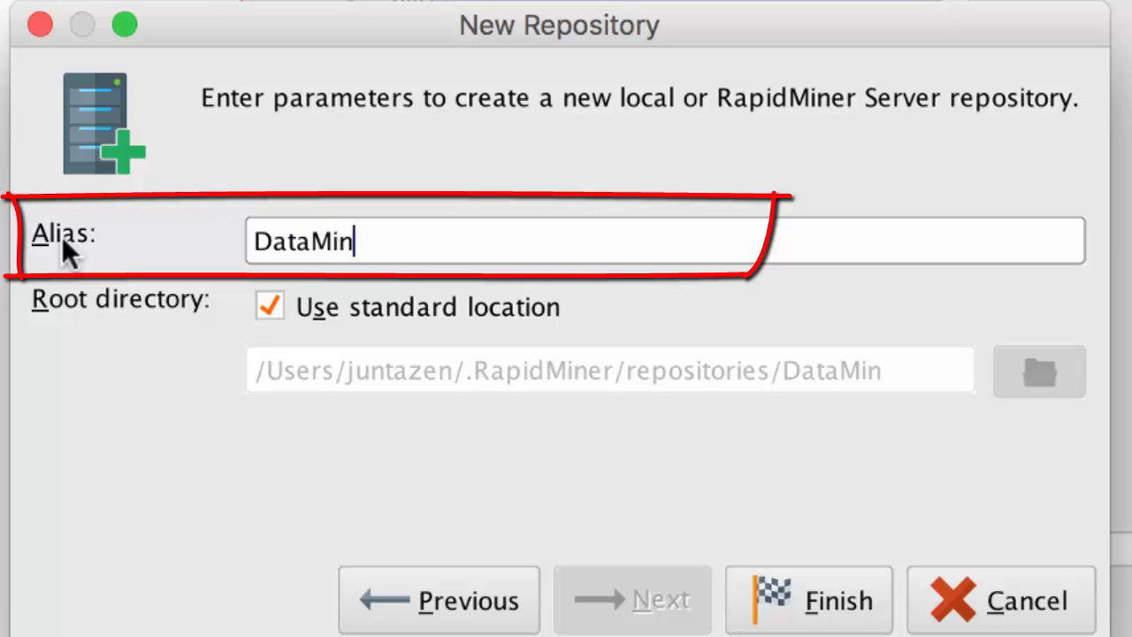
pyautogui.write('ing ')
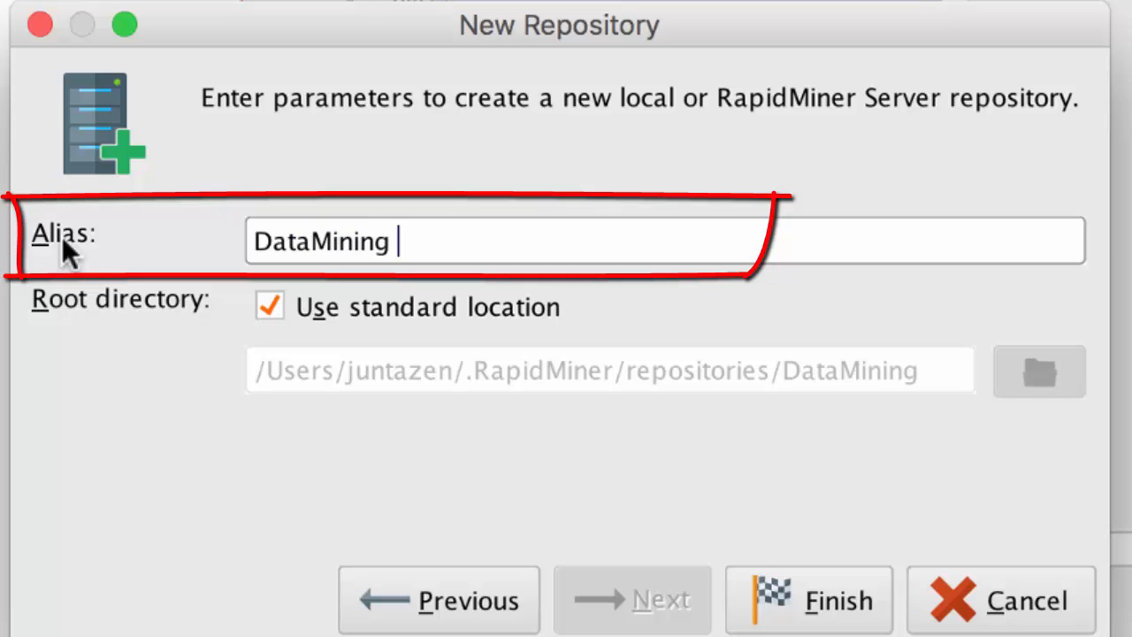
pyautogui.write('Rep')
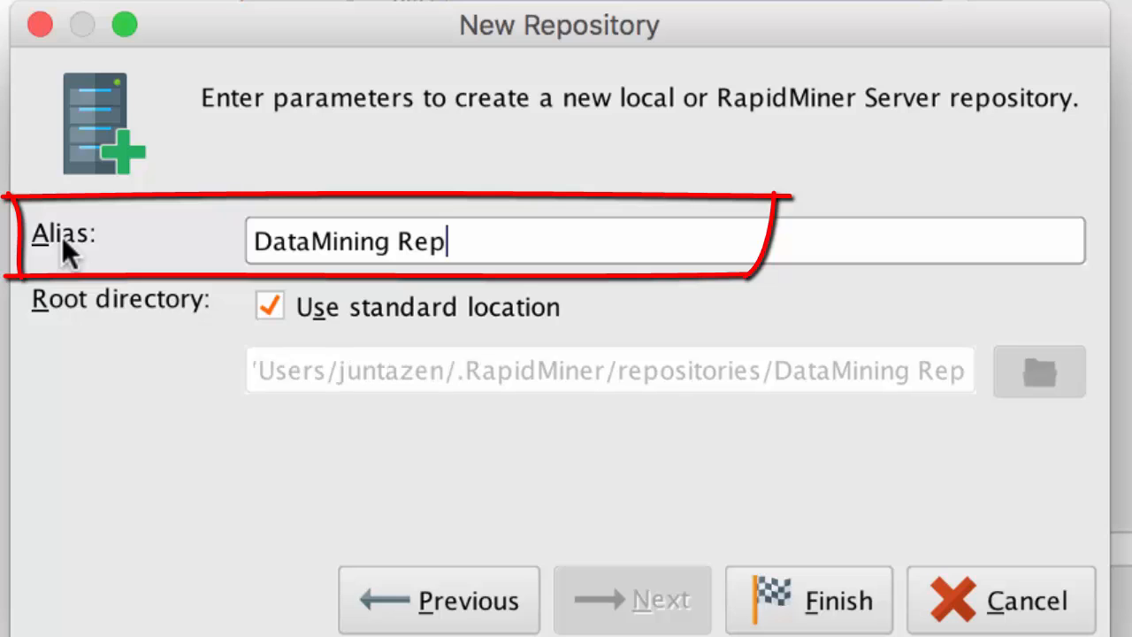
pyautogui.write('ository')
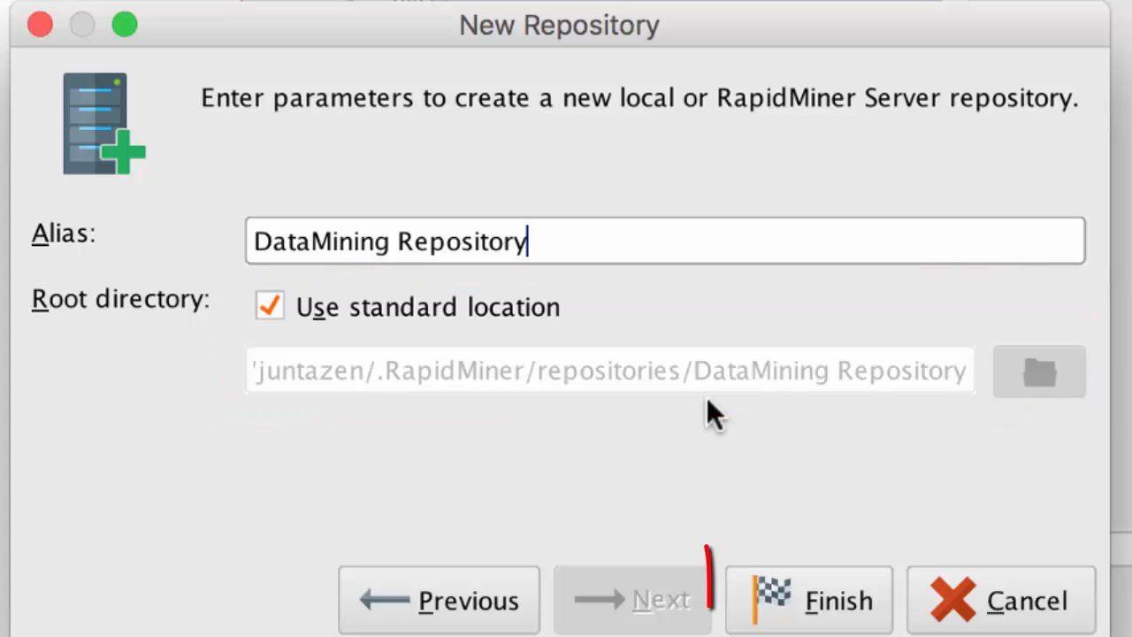
pyautogui.click(808, 601)
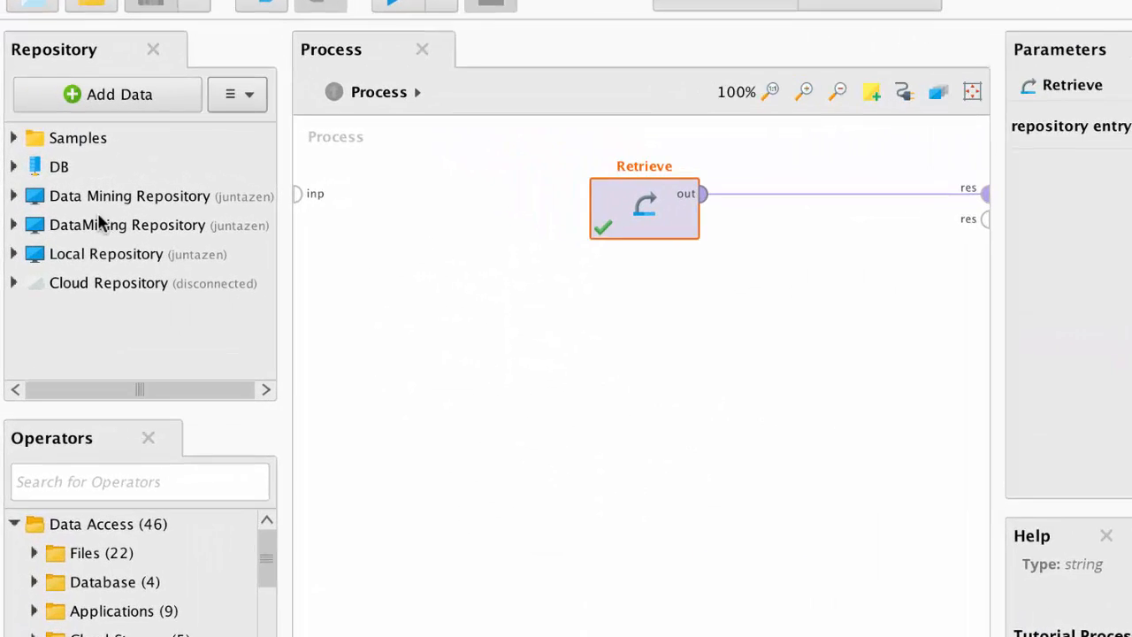
# Create two subfolders named Dataset and Proses in the DataMining Repository.
pyautogui.click(86, 232)
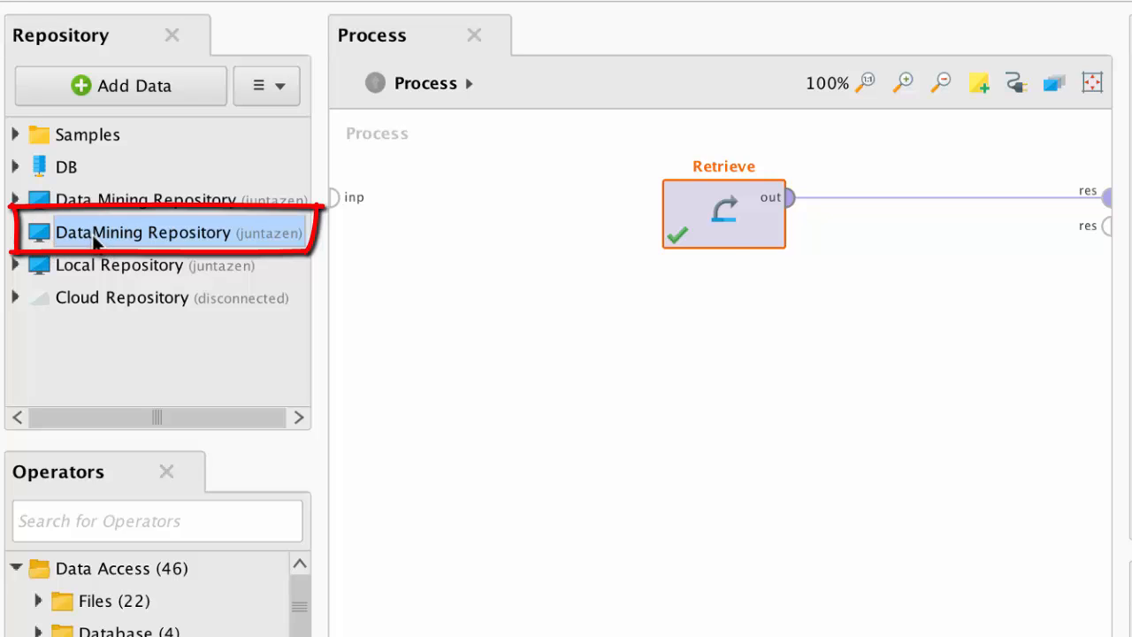
pyautogui.rightClick(94, 239)
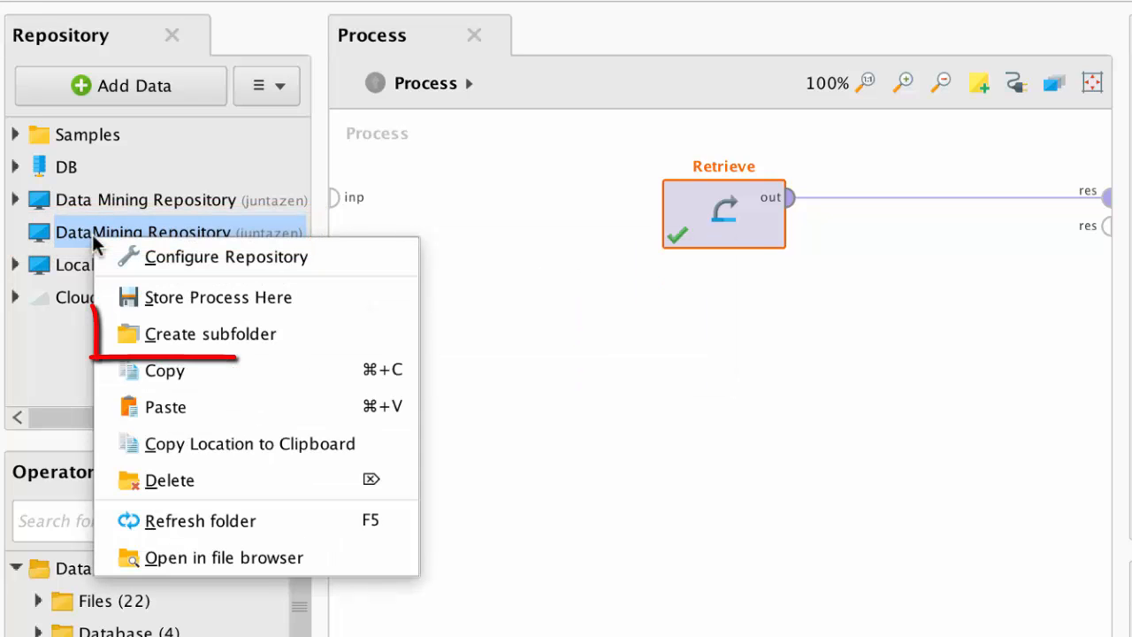
pyautogui.click(150, 334)
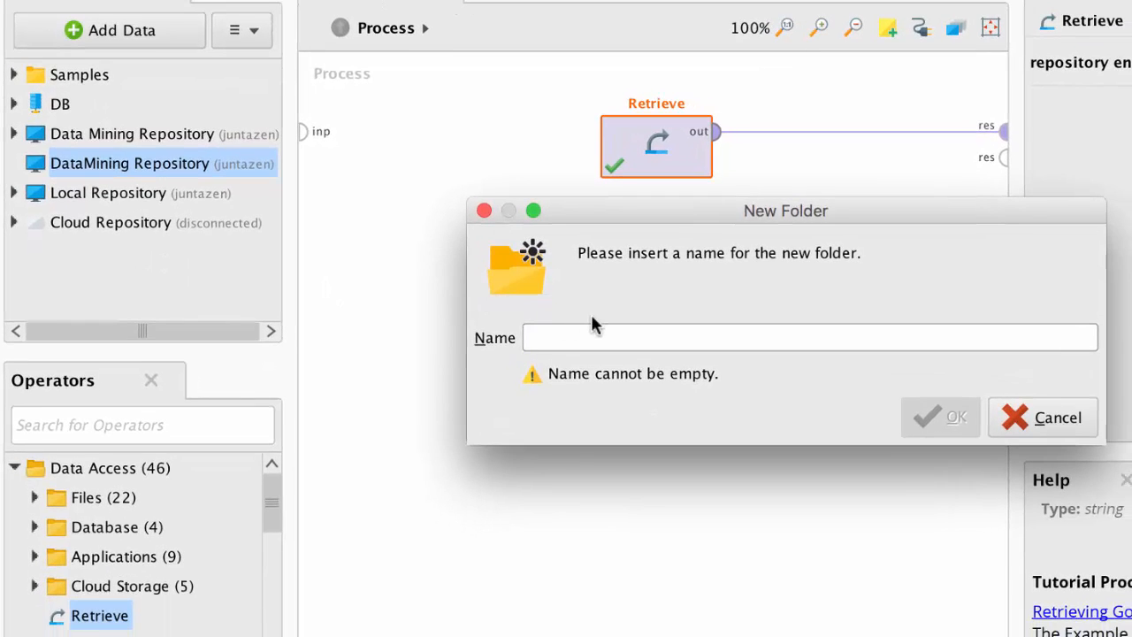
pyautogui.write('Da')
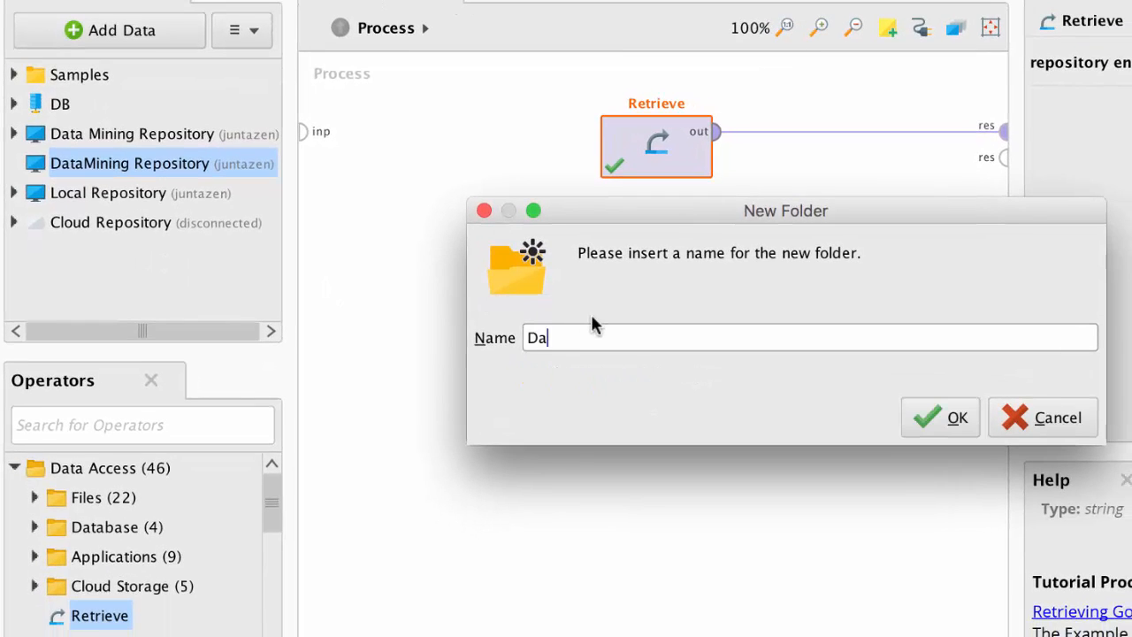
pyautogui.write('taset')
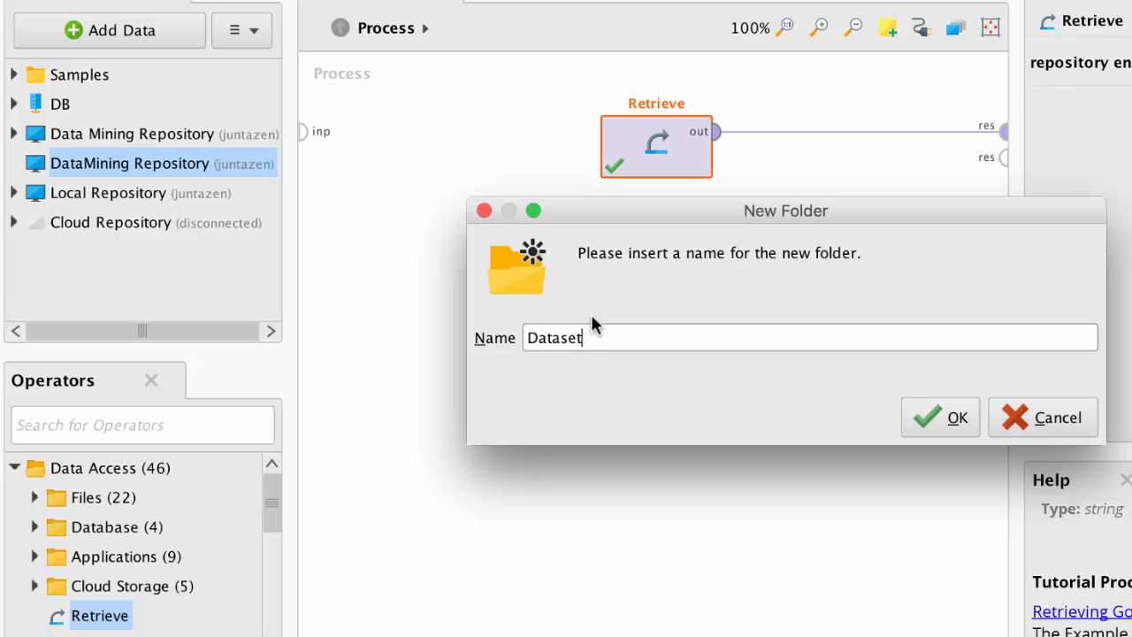
pyautogui.click(963, 422)
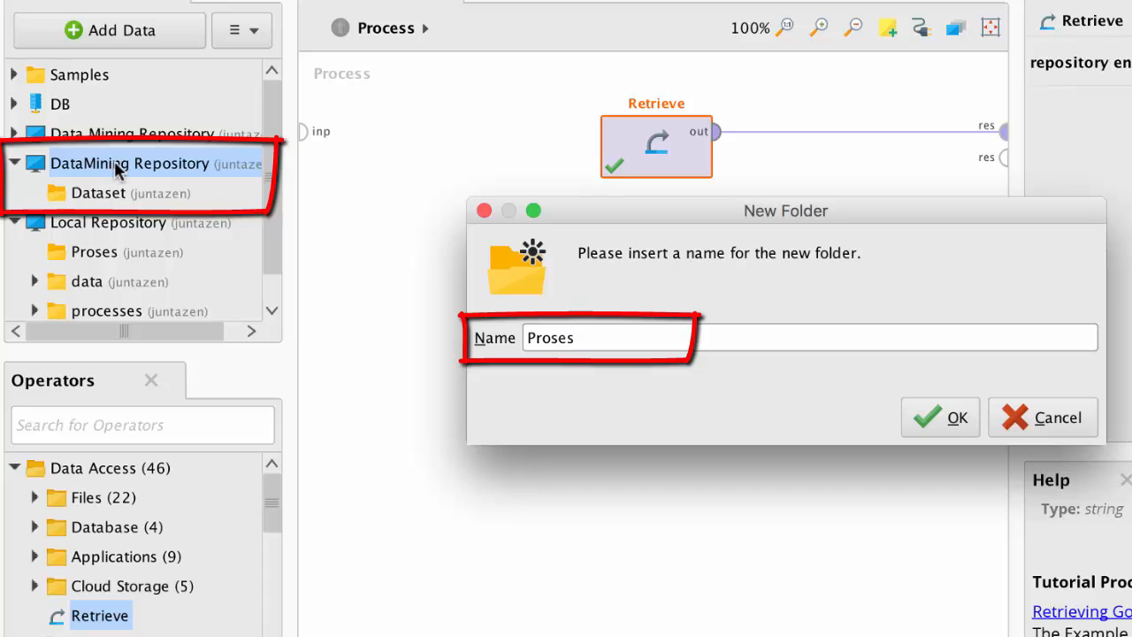
pyautogui.click(934, 422)
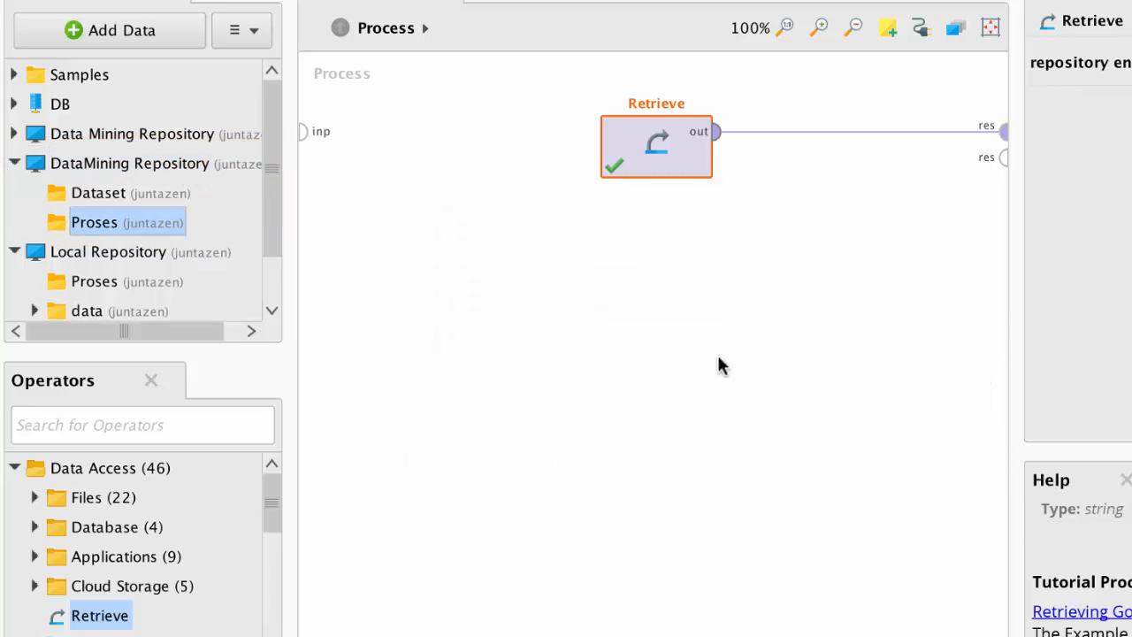
# Collapse the Local Repository and delete the old Data Mining Repository, the one spelled with a space.
pyautogui.click(15, 253)
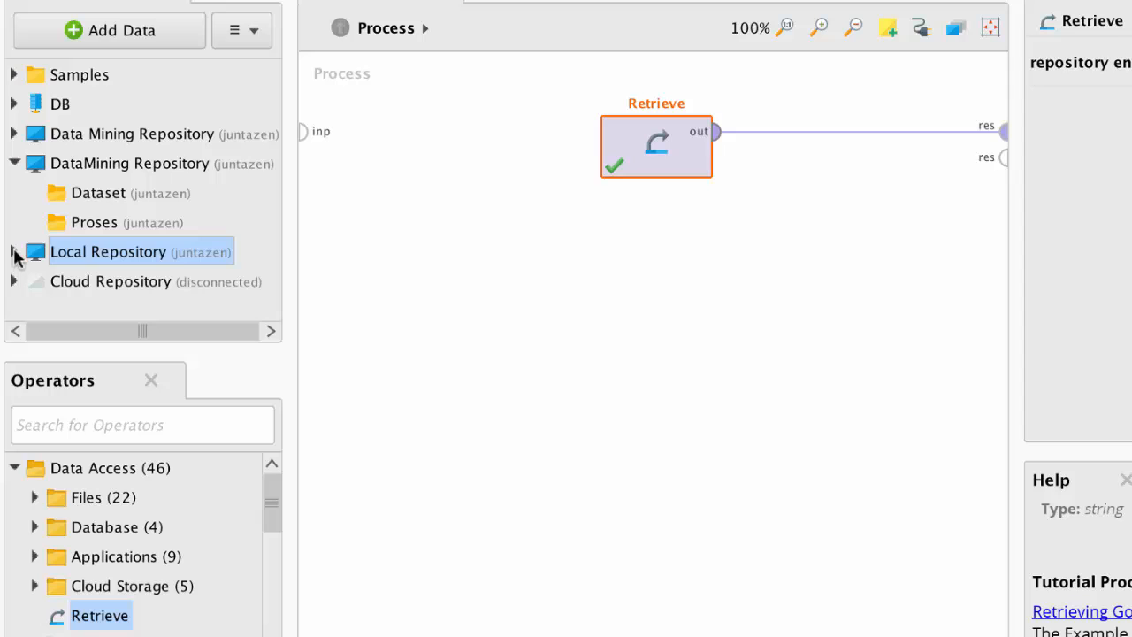
pyautogui.rightClick(124, 133)
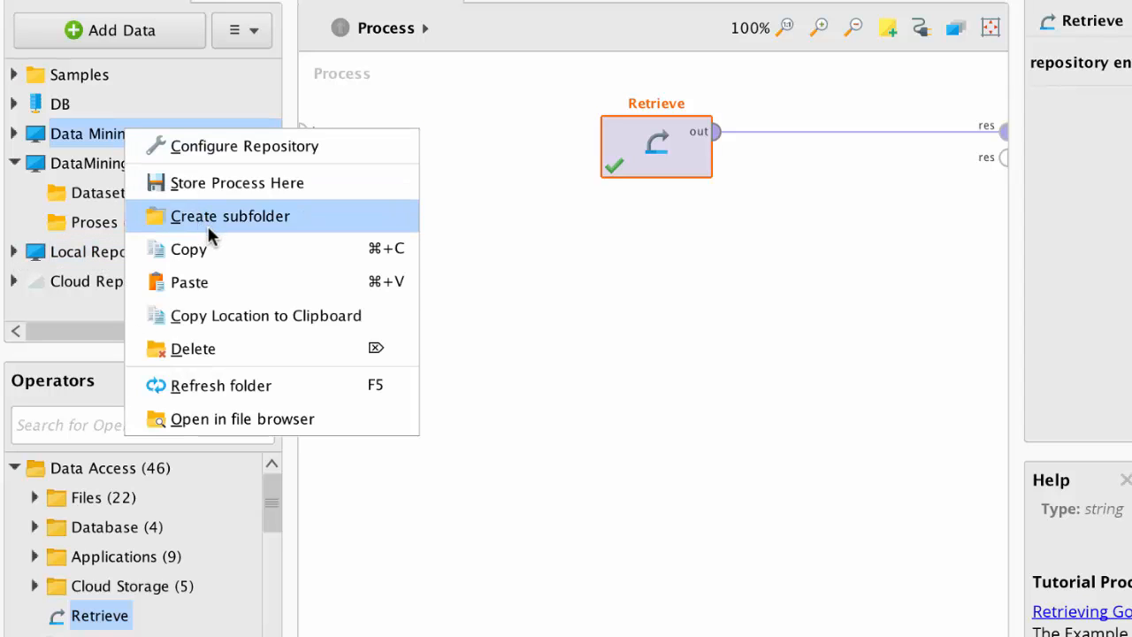
pyautogui.click(213, 351)
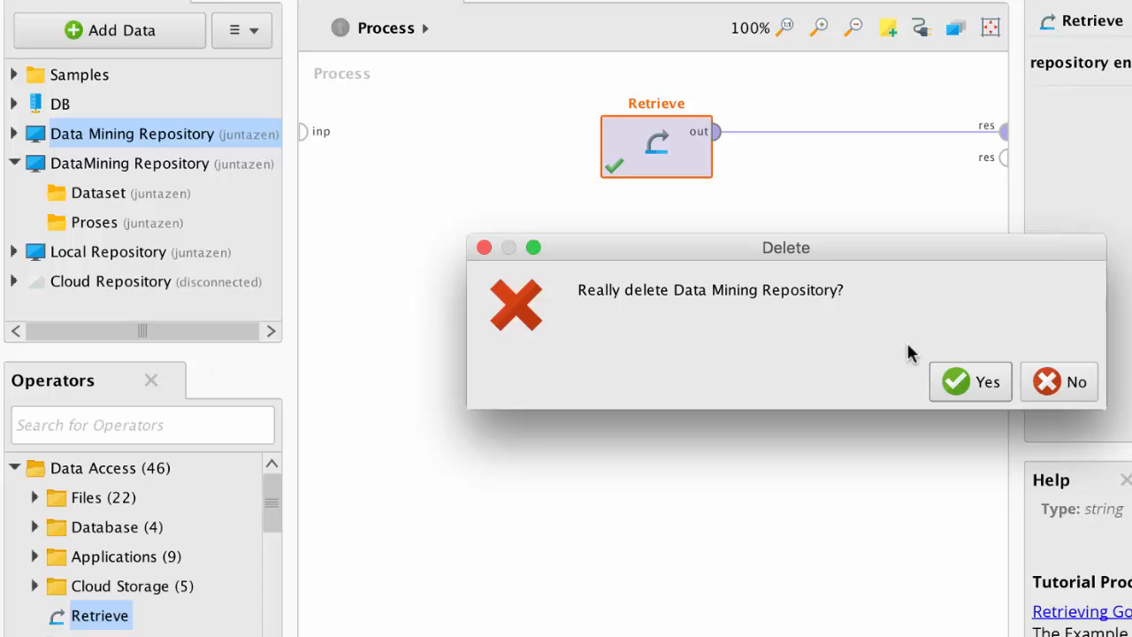
pyautogui.click(974, 382)
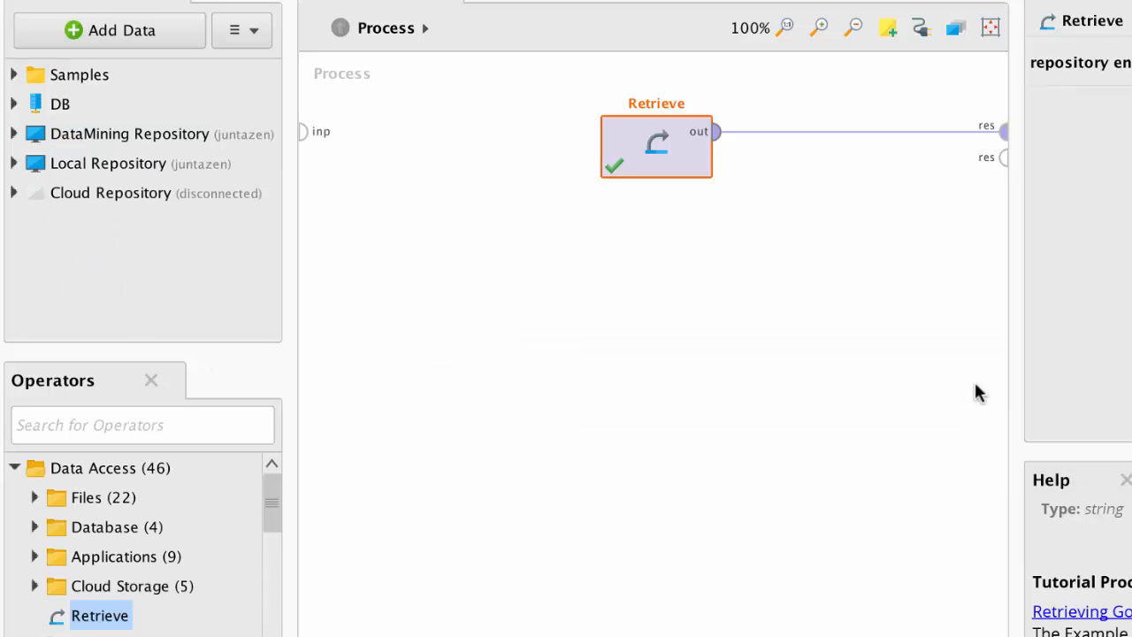
# Delete the Local Repository and select the DataMining Repository.
pyautogui.click(88, 166)
pyautogui.rightClick(88, 166)
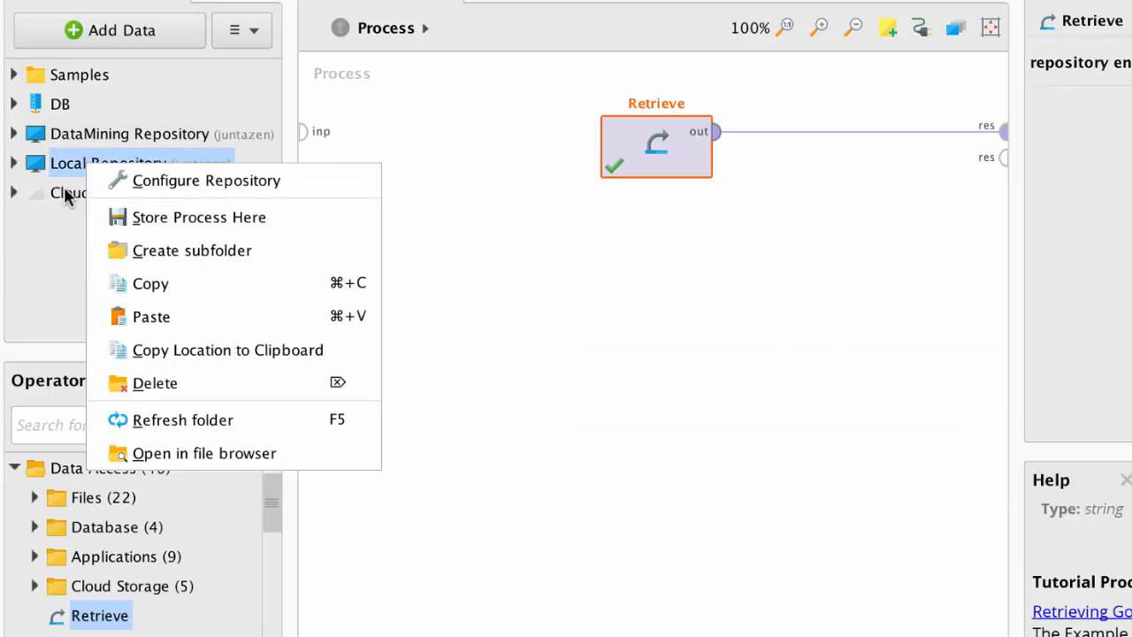
pyautogui.click(51, 258)
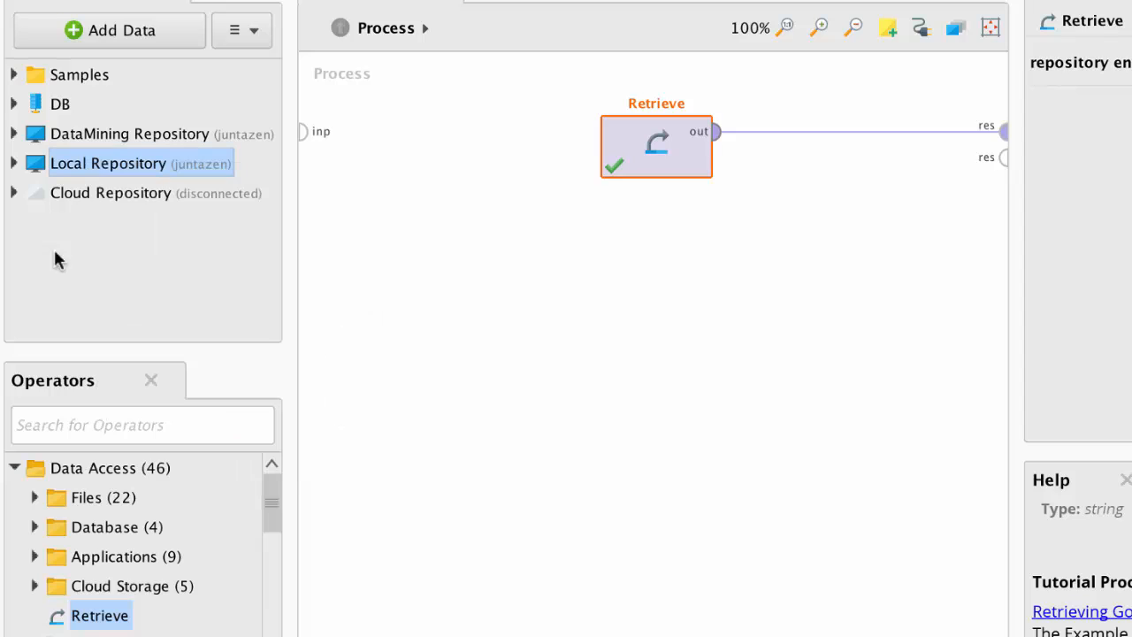
pyautogui.rightClick(97, 165)
pyautogui.click(177, 385)
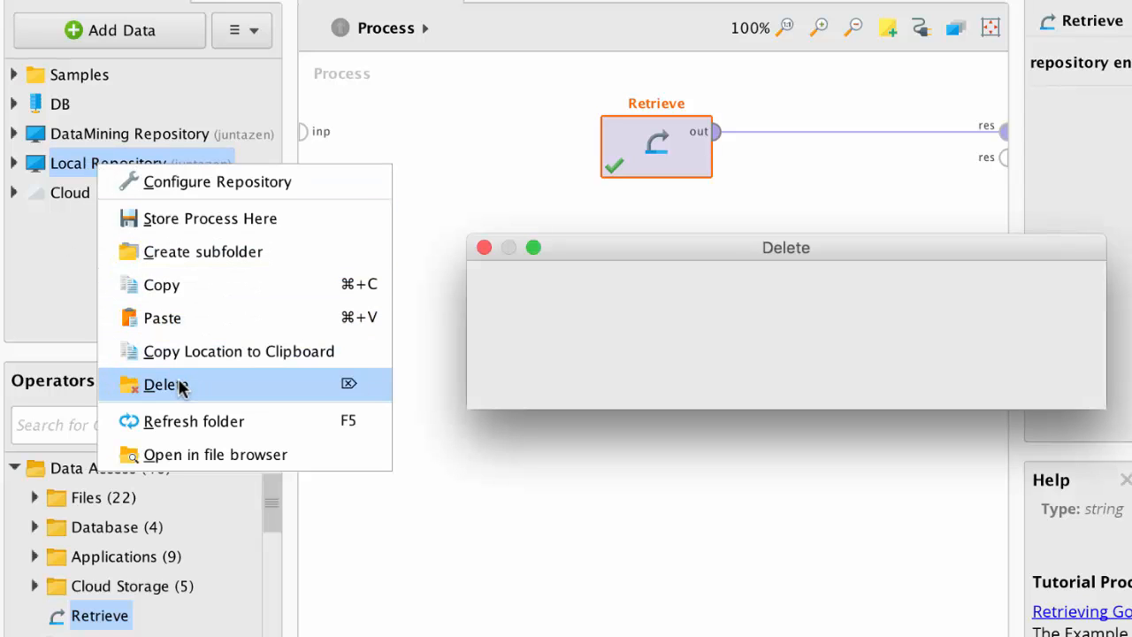
pyautogui.click(975, 383)
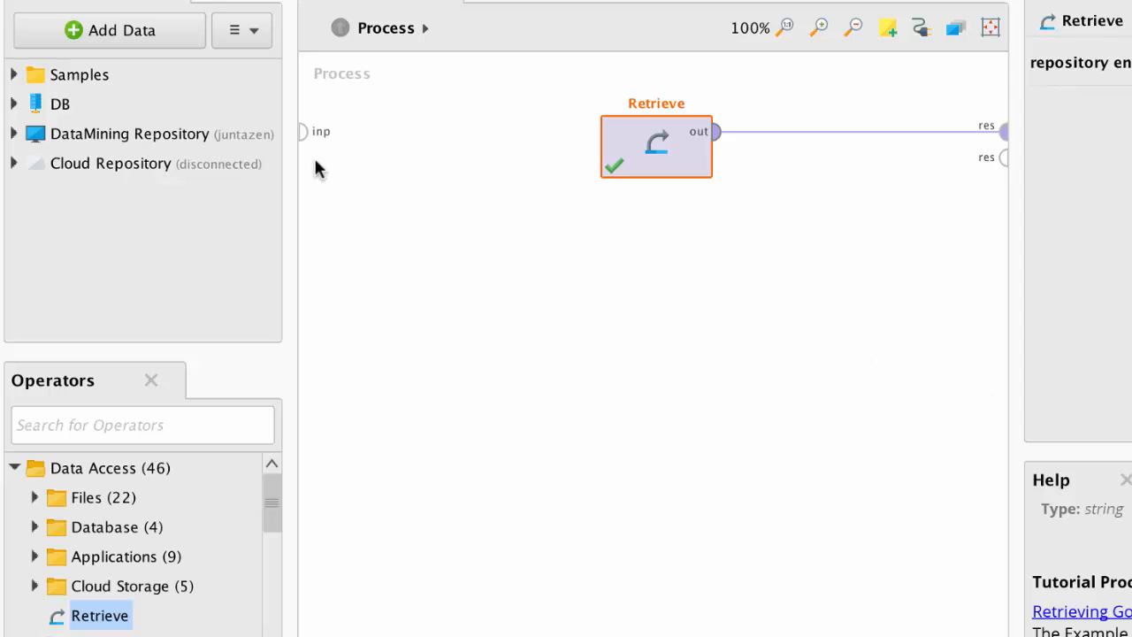
pyautogui.click(90, 130)
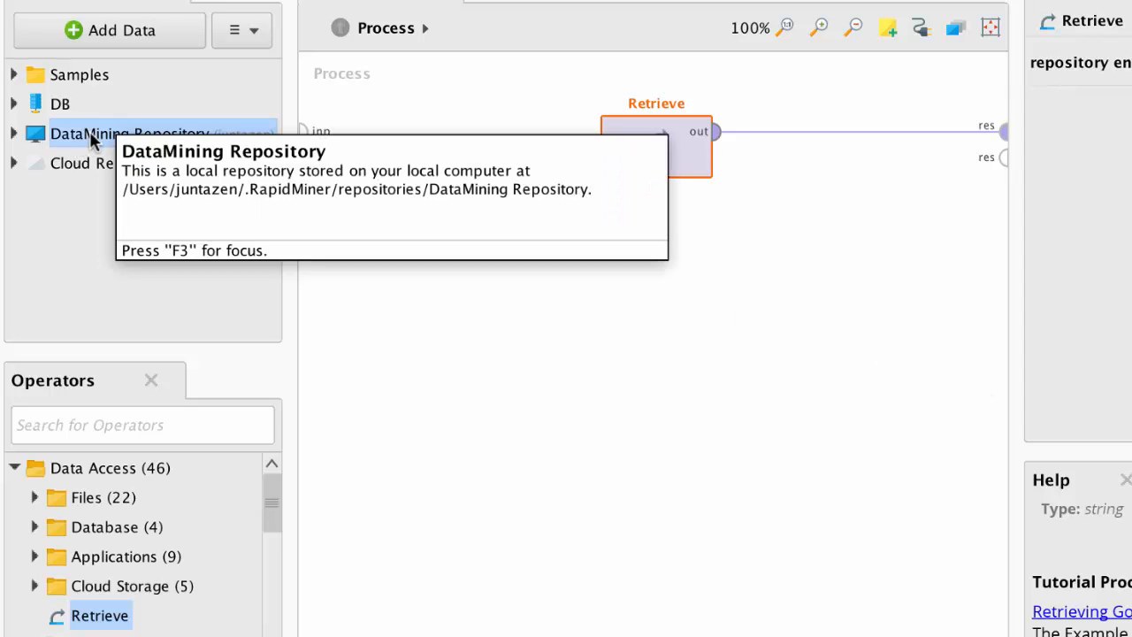
# Expand the DB entry, the DataMining Repository and its Dataset and Proses subfolders to check their contents.
pyautogui.click(14, 103)
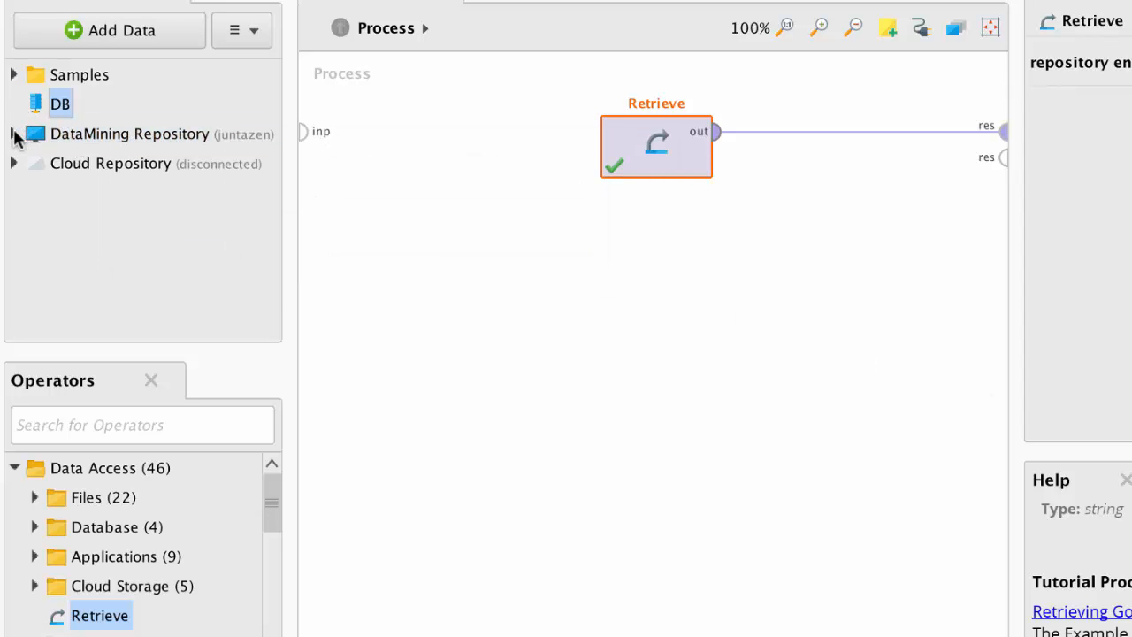
pyautogui.click(14, 133)
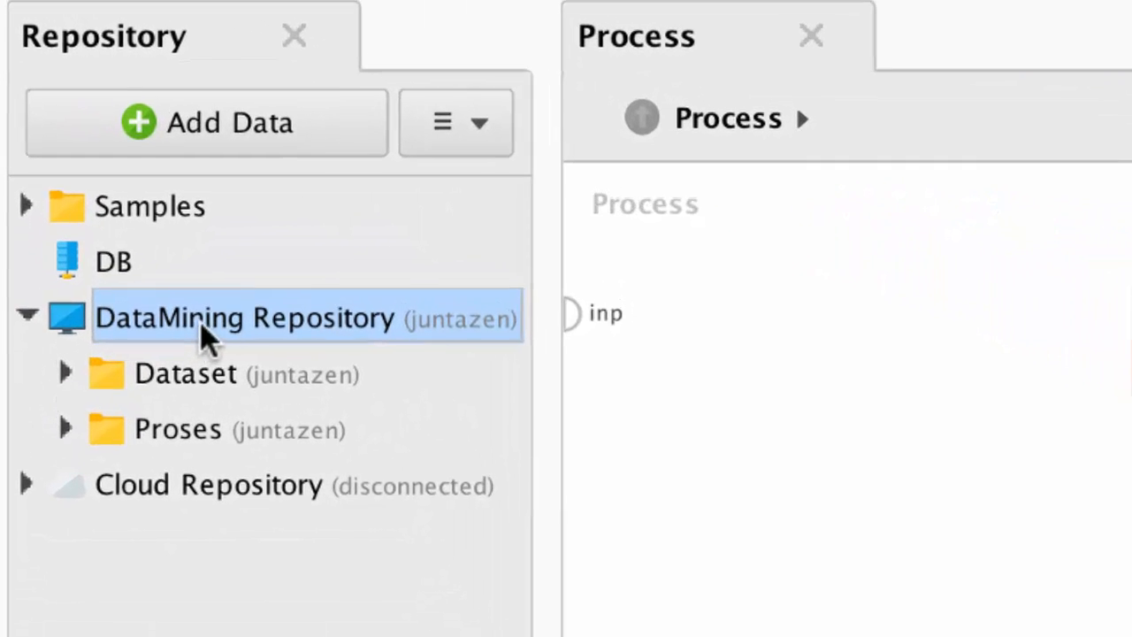
pyautogui.click(67, 380)
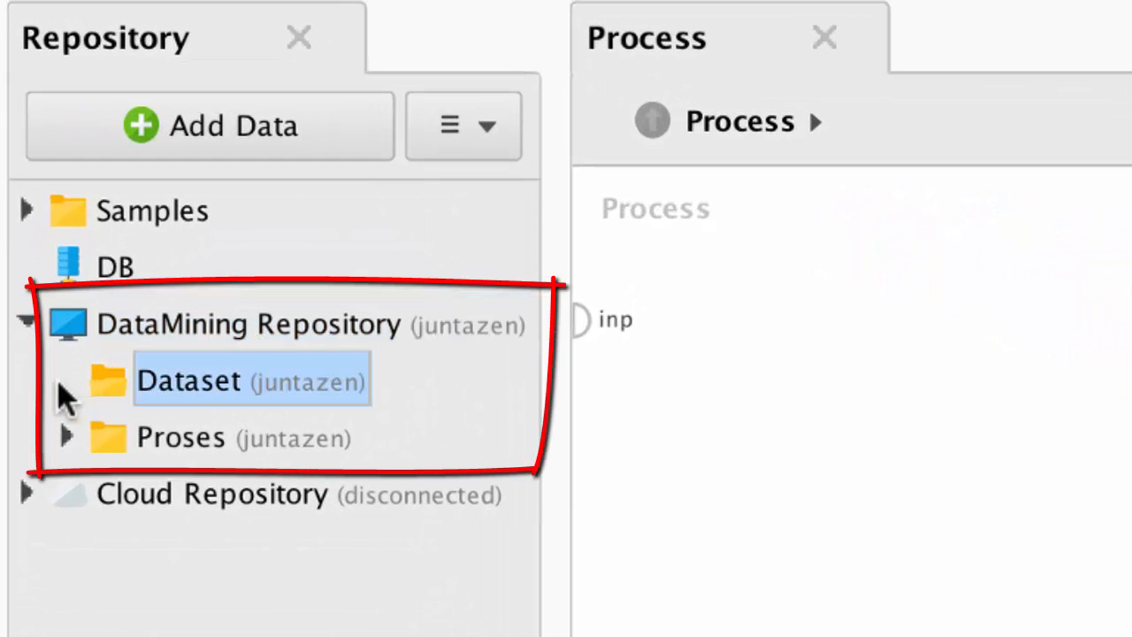
pyautogui.click(68, 435)
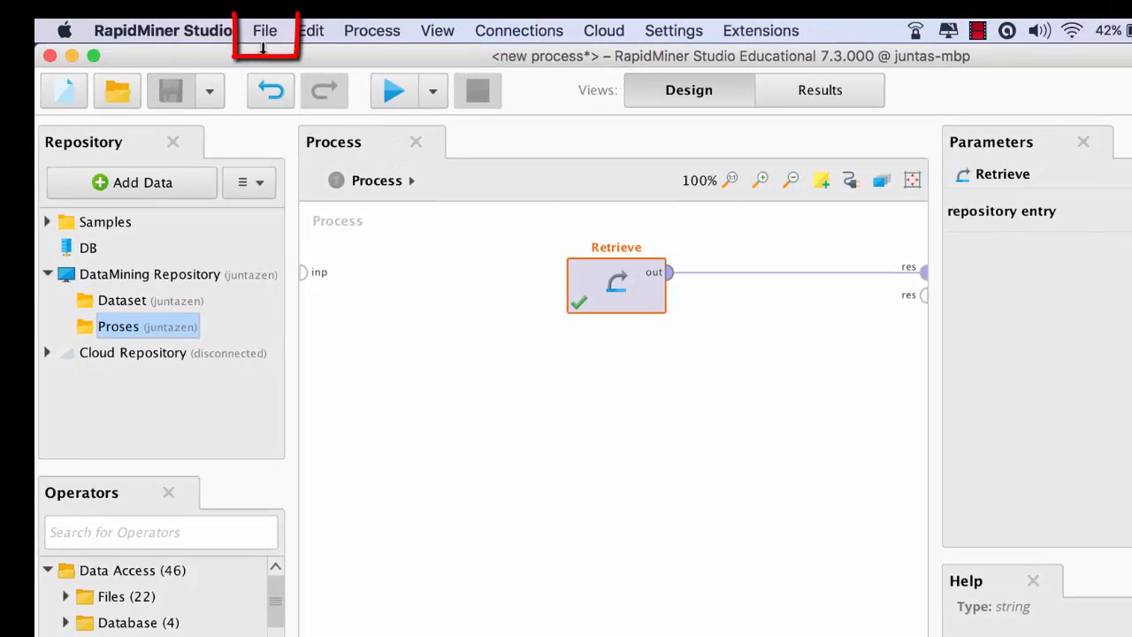
# Save the current process as "Proses Meretrieve Dataset" in the Proses folder of the DataMining Repository.
pyautogui.click(266, 38)
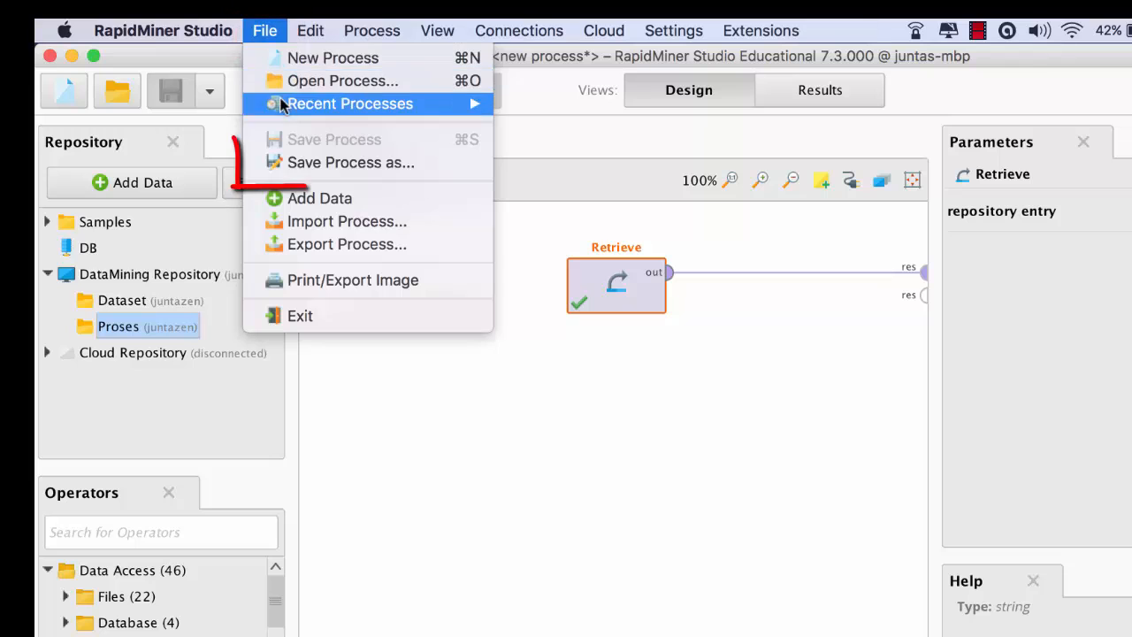
pyautogui.click(297, 164)
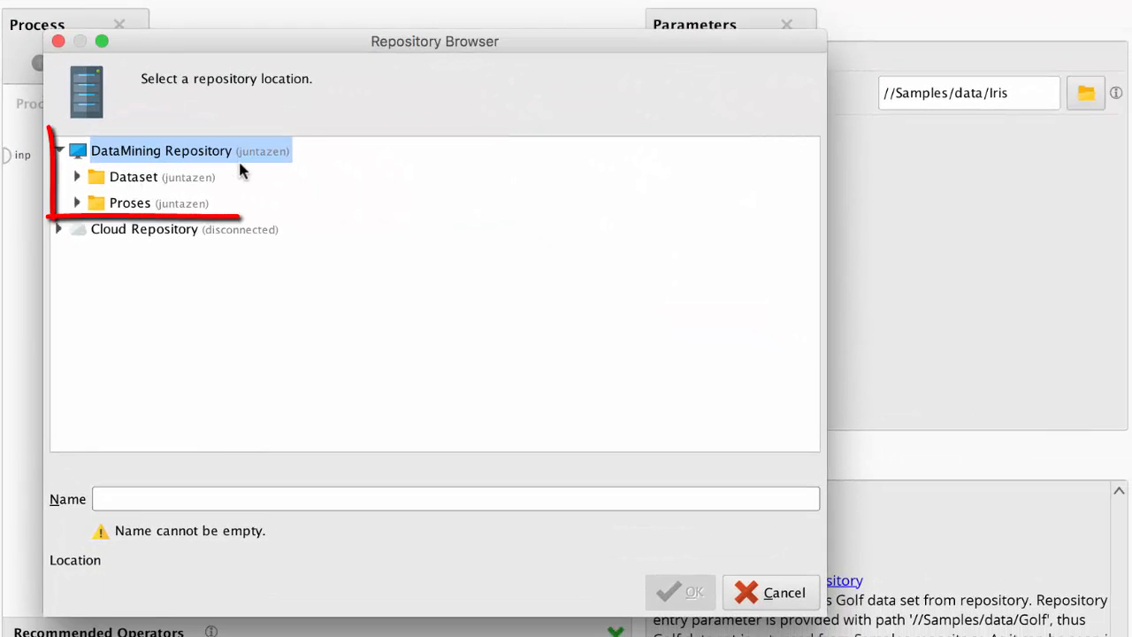
pyautogui.click(137, 208)
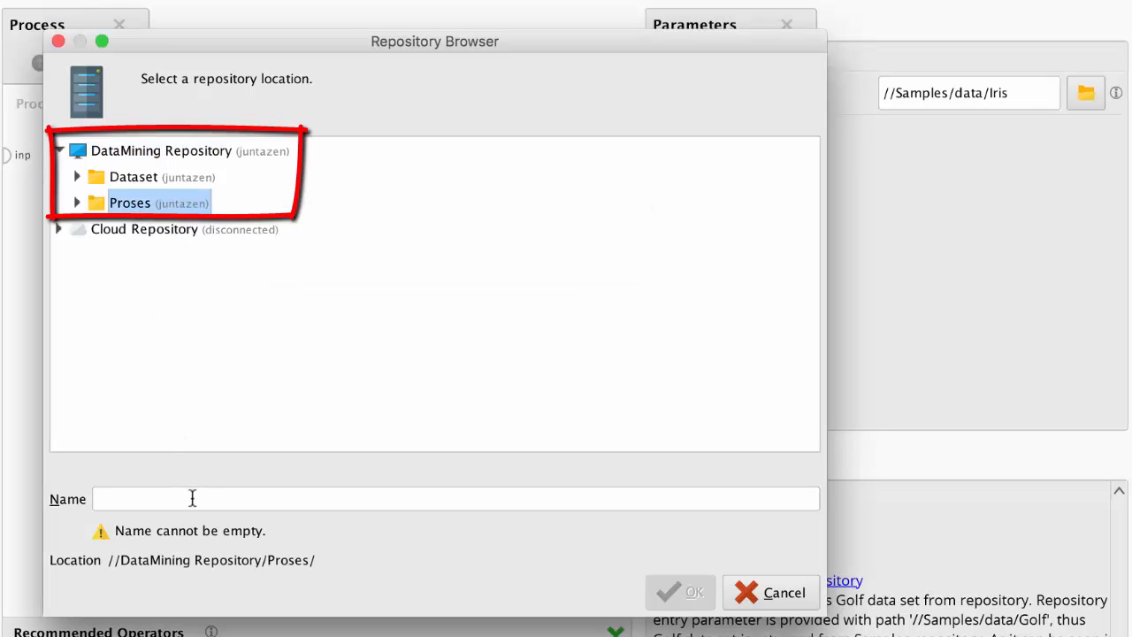
pyautogui.click(192, 498)
pyautogui.write('Proses Meretriv')
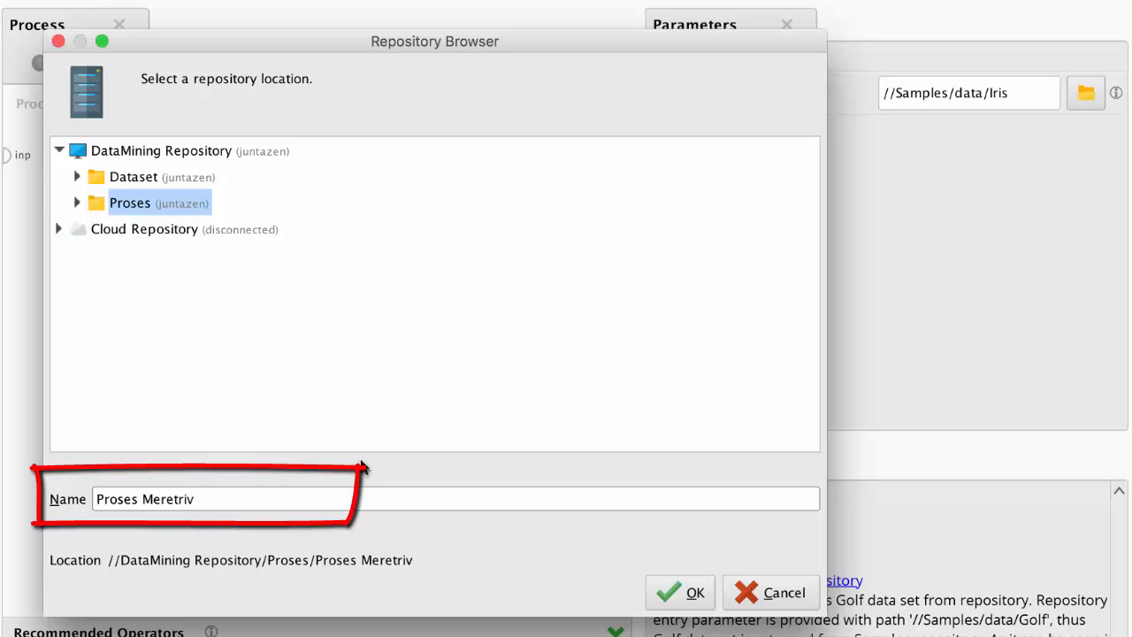
pyautogui.write('Dataset')
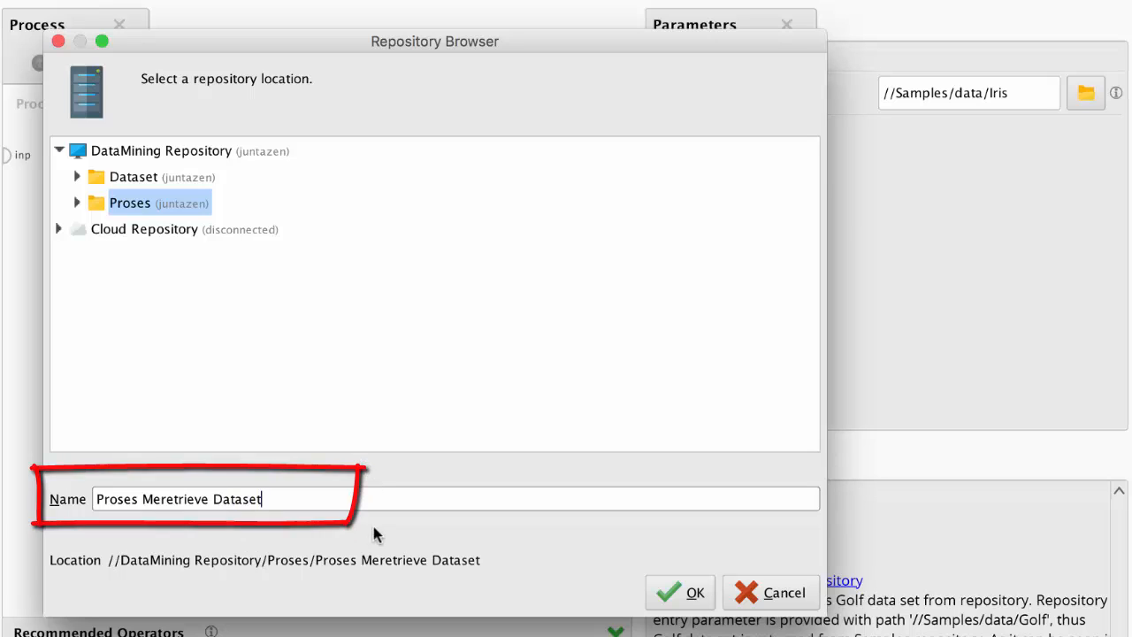
pyautogui.click(680, 592)
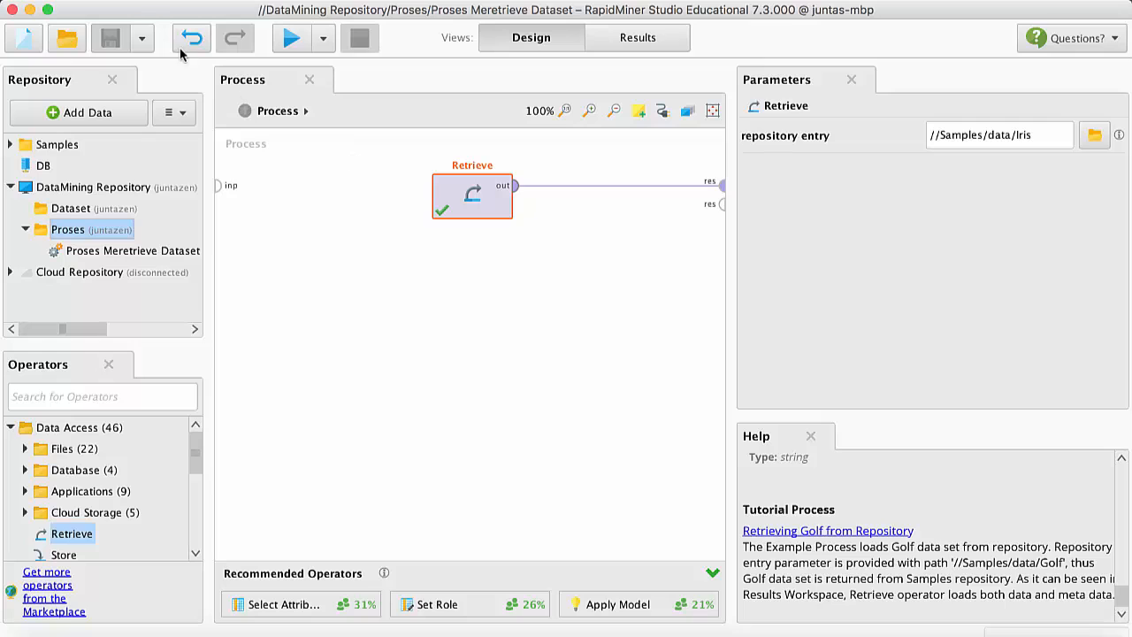
# View the version and edition information about RapidMiner Studio, and close the information window.
pyautogui.click(128, 2)
pyautogui.click(126, 1)
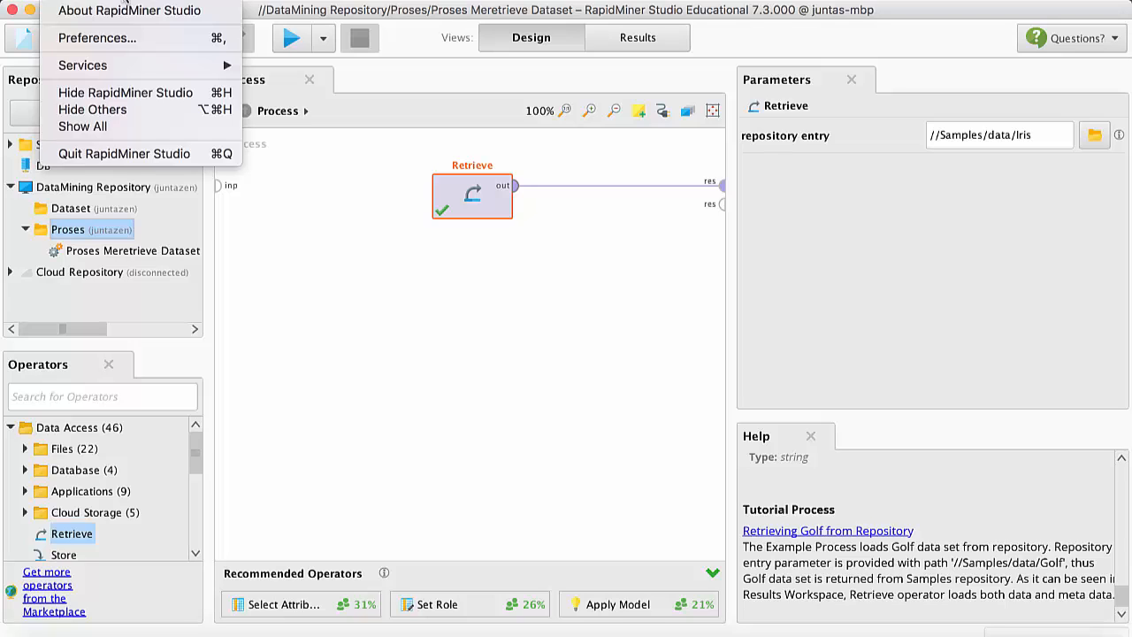
pyautogui.click(124, 10)
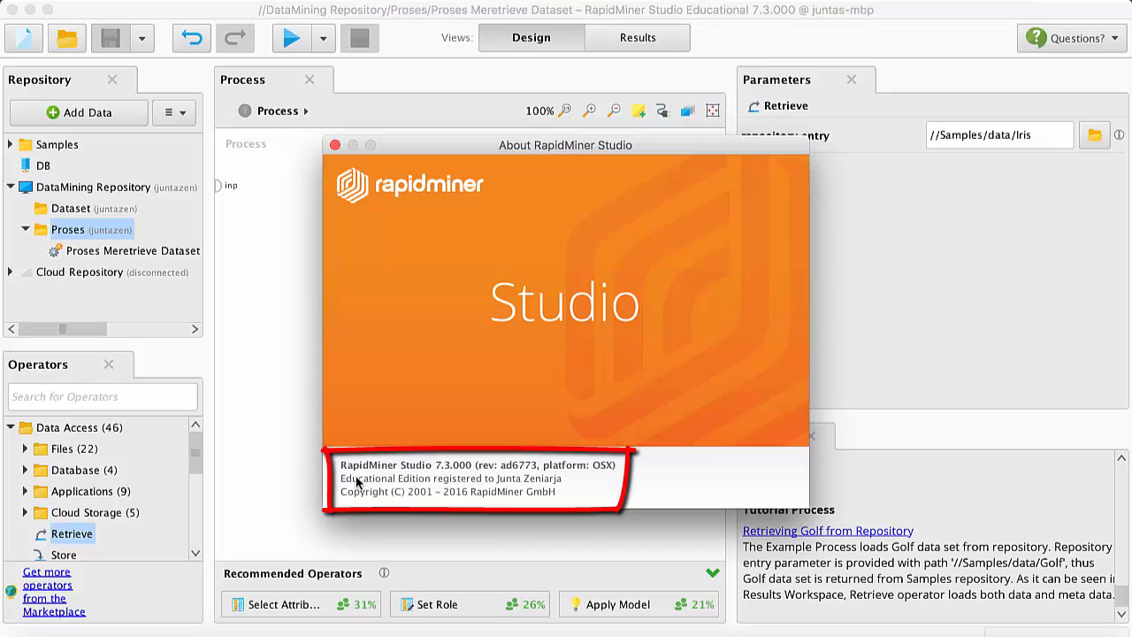
pyautogui.click(335, 145)
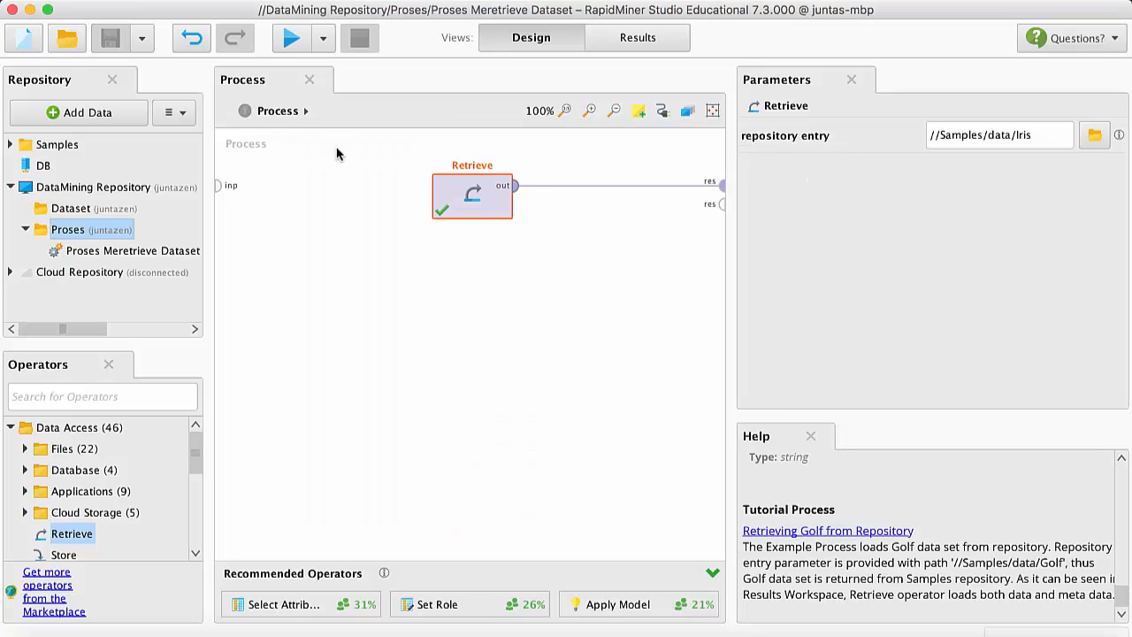